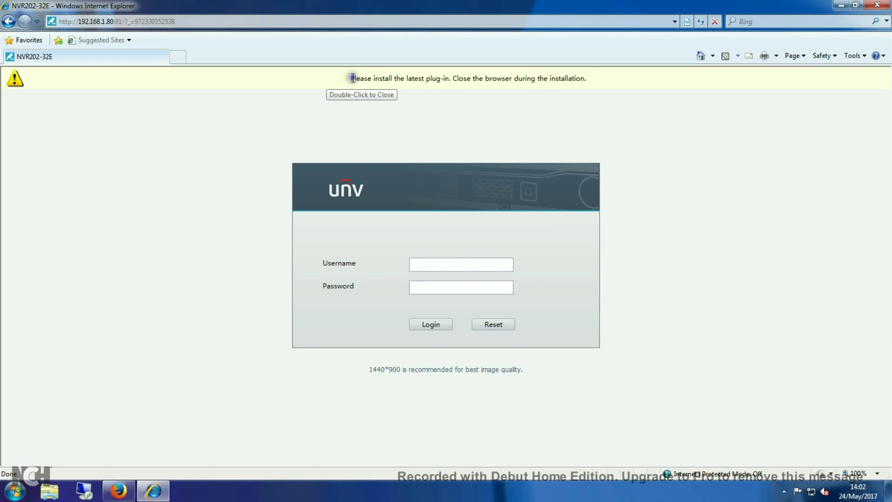
Dismiss the plug-in bar and log in to the recorder with the username and password.
{"action": "left_click", "coordinate": [344, 77]}
{"action": "double_click", "coordinate": [344, 79]}
{"action": "left_click", "coordinate": [425, 260]}
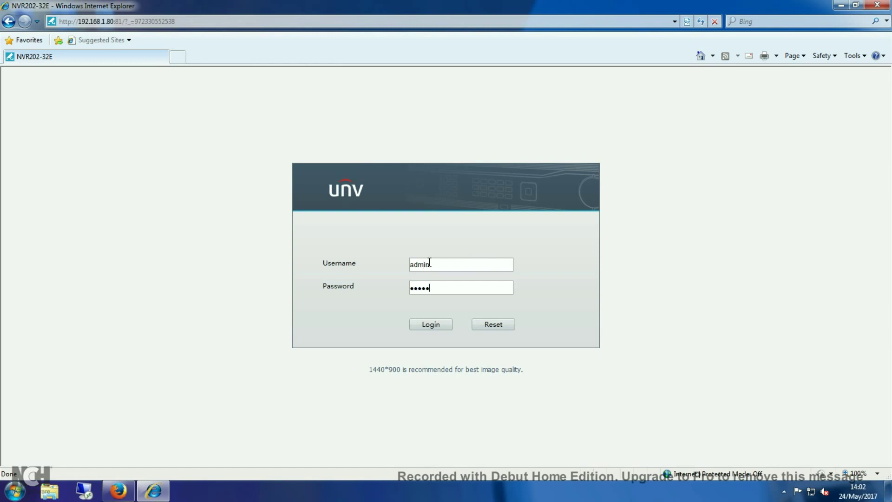
{"action": "left_click", "coordinate": [428, 324]}
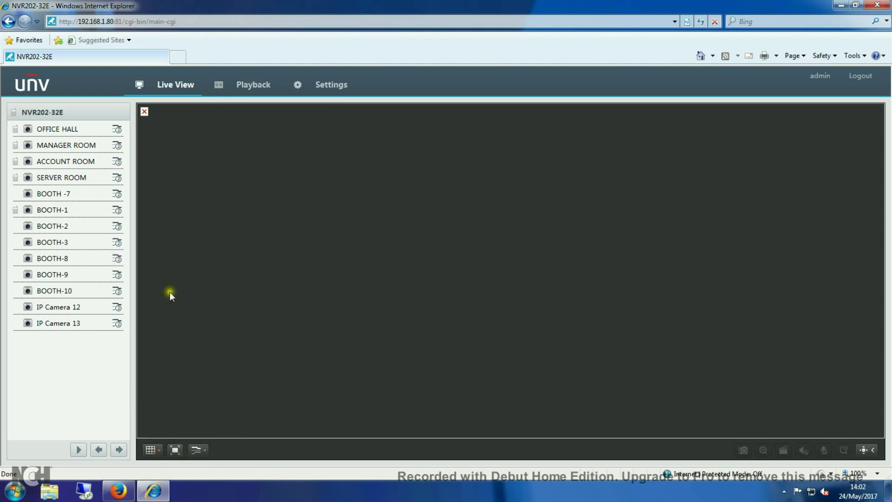
Open Network > TCP/IP settings and highlight the IPv4 address and subnet mask.
{"action": "left_click", "coordinate": [326, 88]}
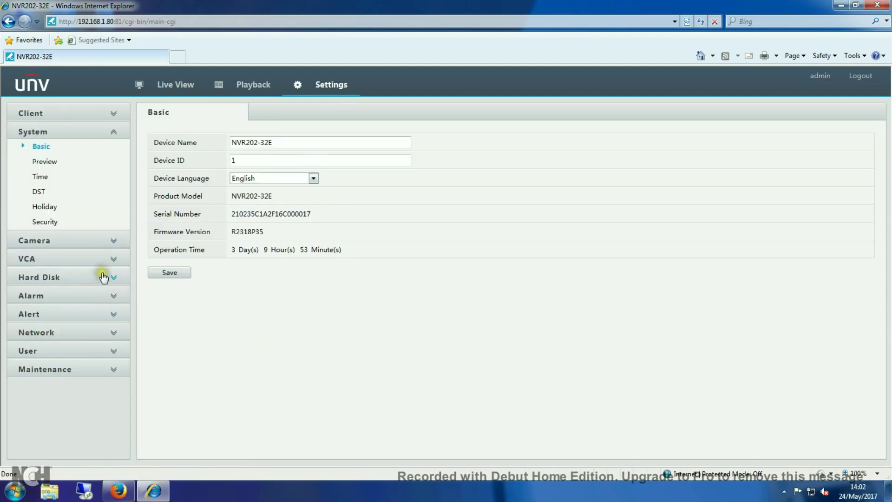
{"action": "left_click", "coordinate": [73, 334]}
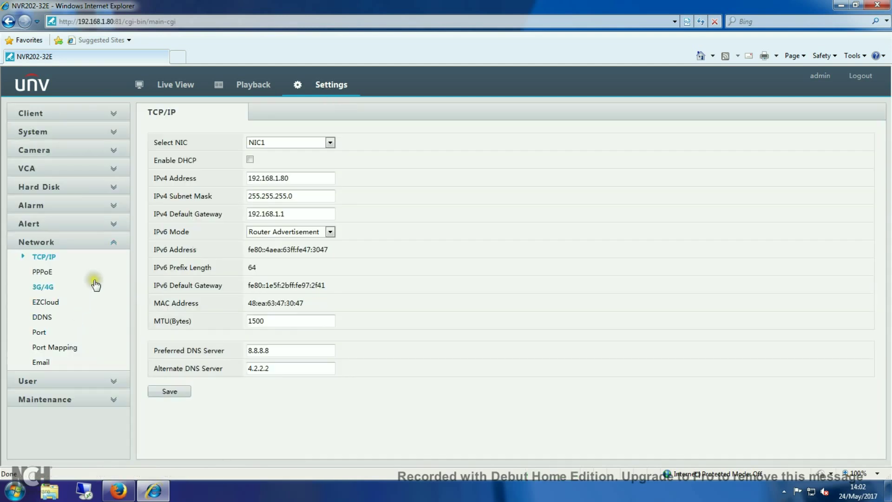
{"action": "left_click_drag", "start_coordinate": [319, 180], "coordinate": [235, 177]}
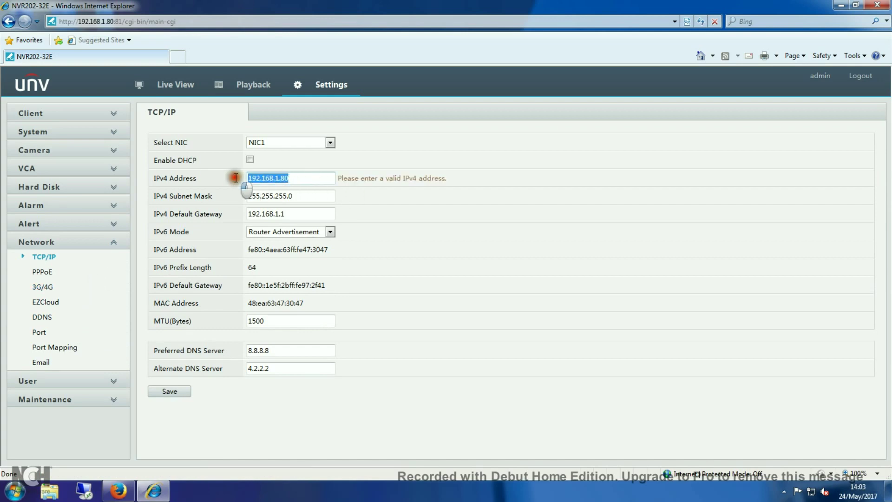
{"action": "double_click", "coordinate": [282, 197]}
{"action": "left_click_drag", "start_coordinate": [290, 199], "coordinate": [249, 195]}
Highlight the gateway and DNS servers 8.8.8.8 and 4.2.2.2, then view PPPoE (Off).
{"action": "left_click_drag", "start_coordinate": [307, 214], "coordinate": [246, 215]}
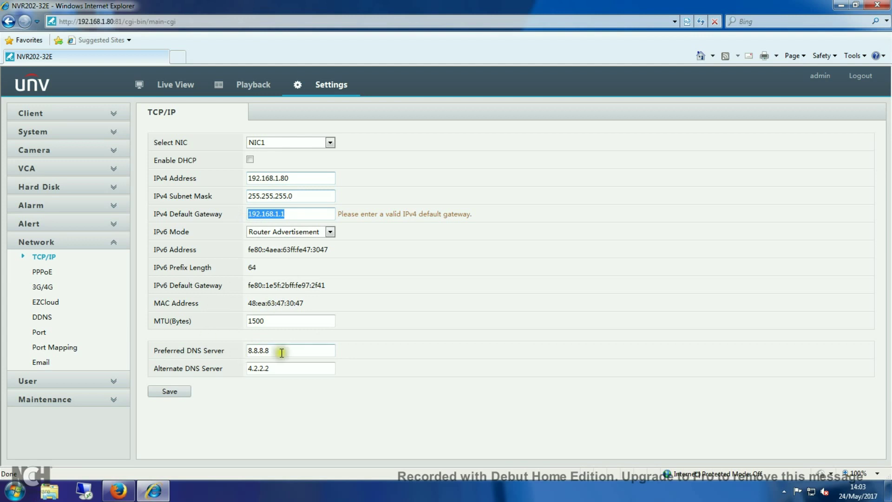
{"action": "left_click_drag", "start_coordinate": [280, 352], "coordinate": [232, 352]}
{"action": "left_click_drag", "start_coordinate": [282, 373], "coordinate": [247, 368]}
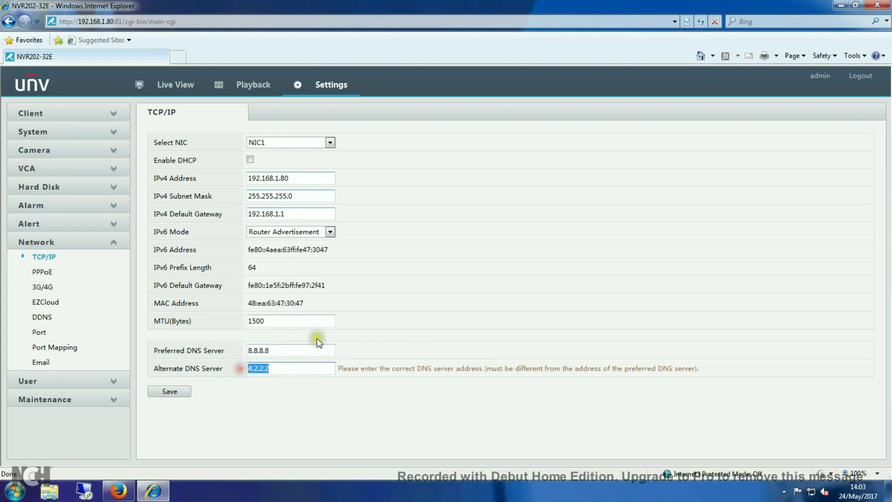
{"action": "left_click", "coordinate": [39, 273]}
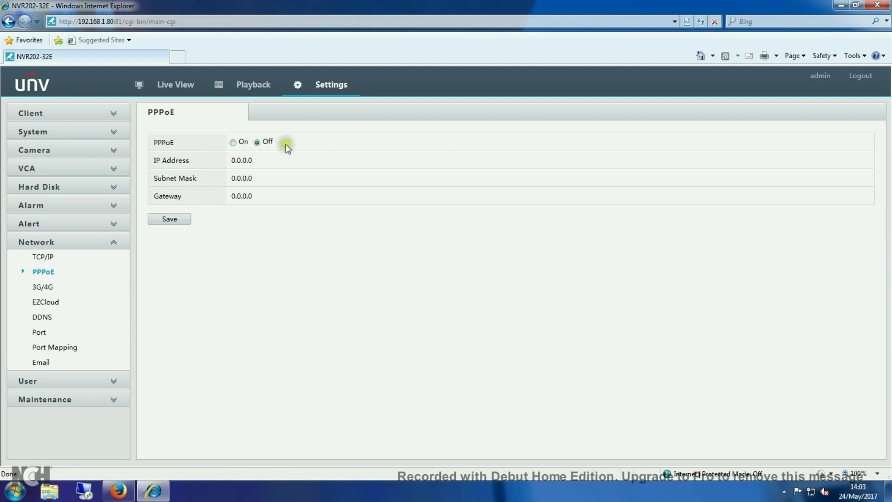
Browse the 3G/4G, EZCloud and DDNS settings pages.
{"action": "left_click", "coordinate": [43, 287]}
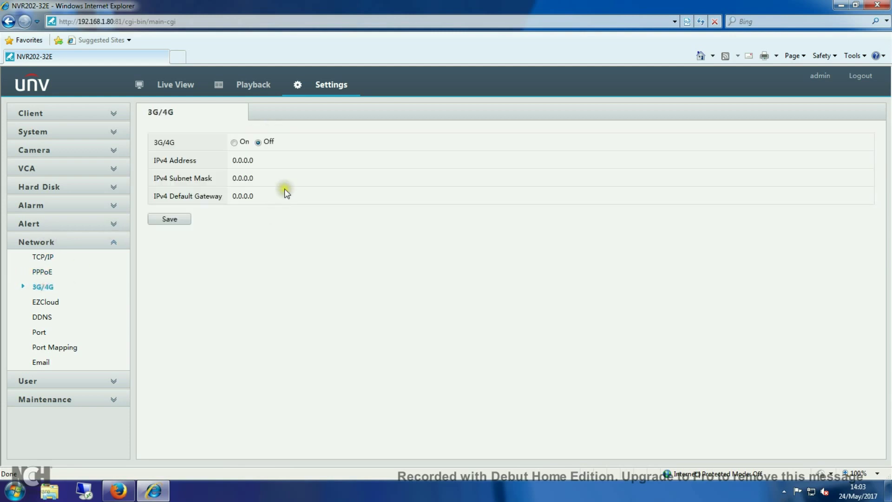
{"action": "left_click", "coordinate": [45, 302]}
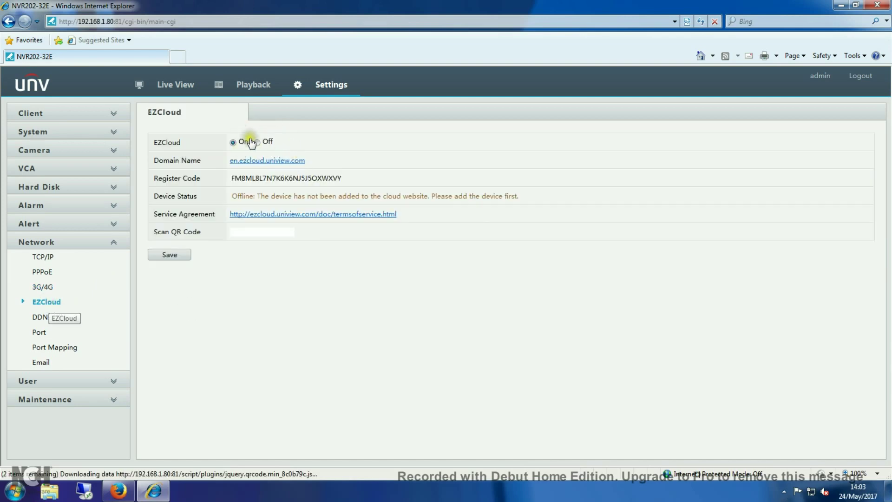
{"action": "left_click", "coordinate": [41, 317]}
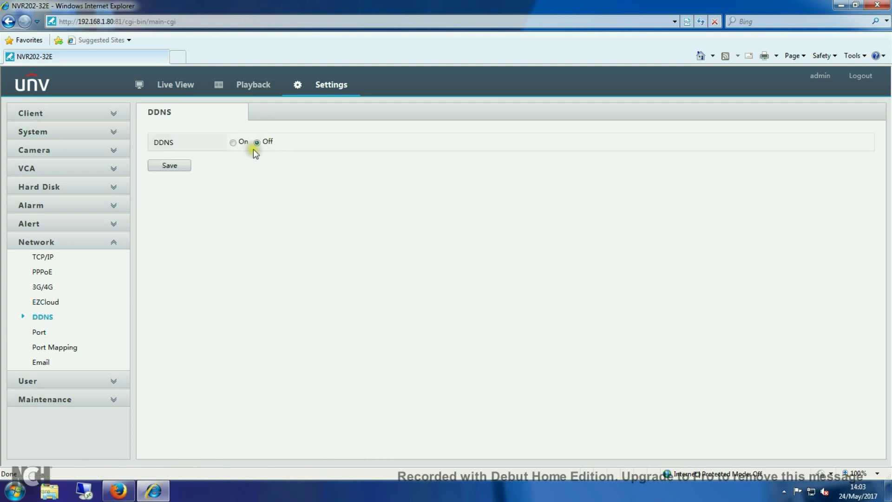
Review the port settings: HTTP 81, HTTPS 443 and RTSP 554.
{"action": "left_click", "coordinate": [43, 333]}
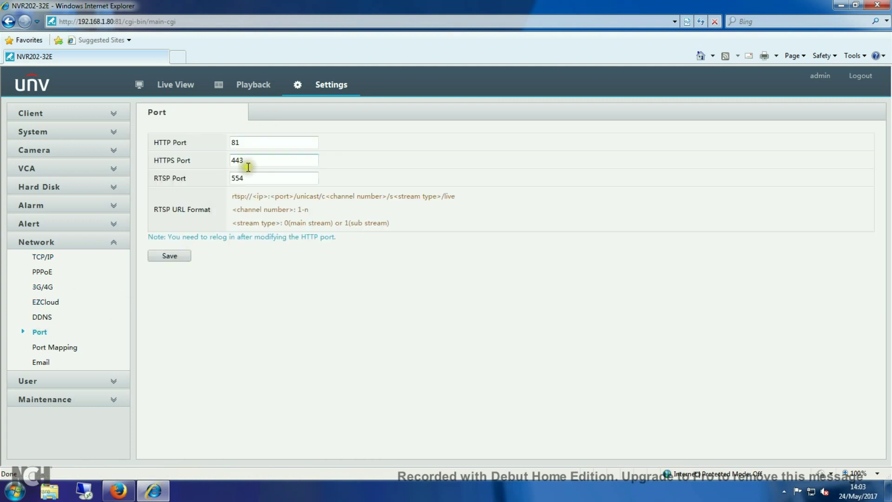
{"action": "double_click", "coordinate": [235, 143]}
{"action": "double_click", "coordinate": [235, 160]}
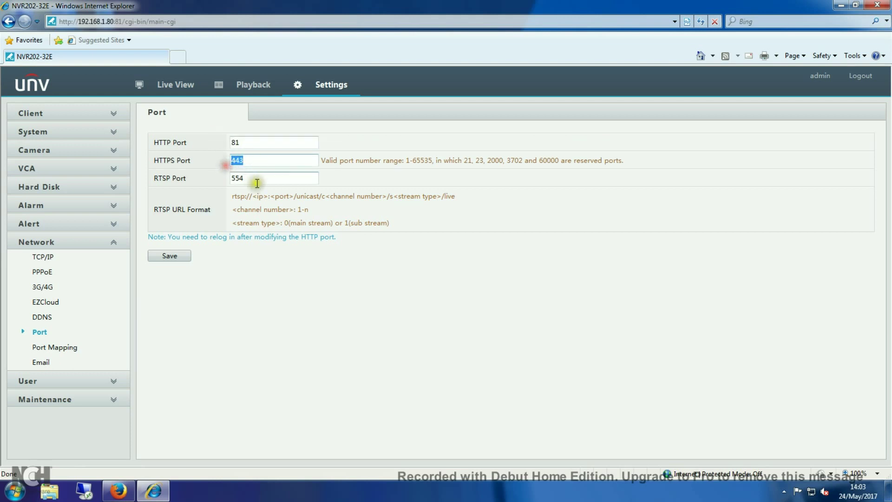
{"action": "double_click", "coordinate": [236, 179]}
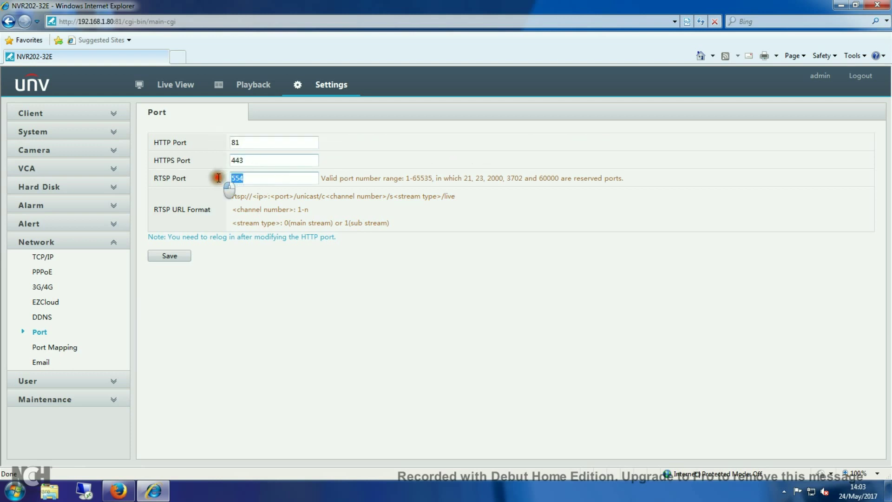
Look at Port Mapping and Email settings, then return to EZCloud showing On, Offline.
{"action": "left_click", "coordinate": [45, 349]}
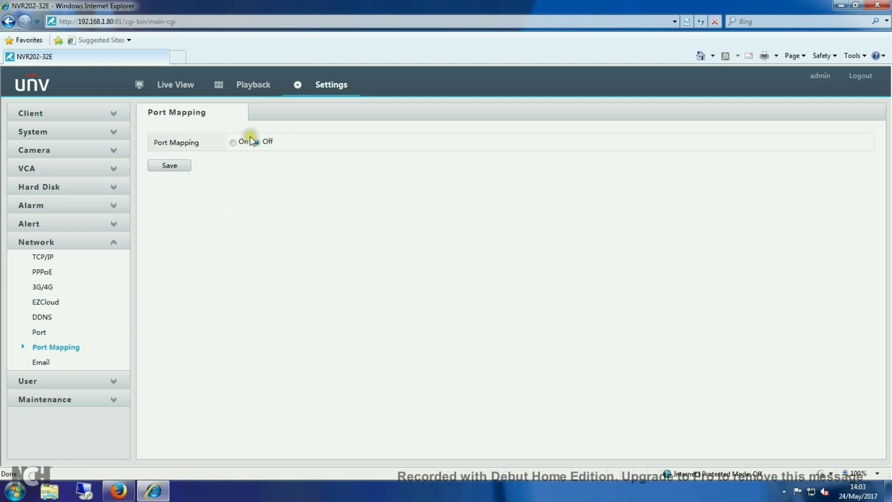
{"action": "left_click", "coordinate": [41, 362]}
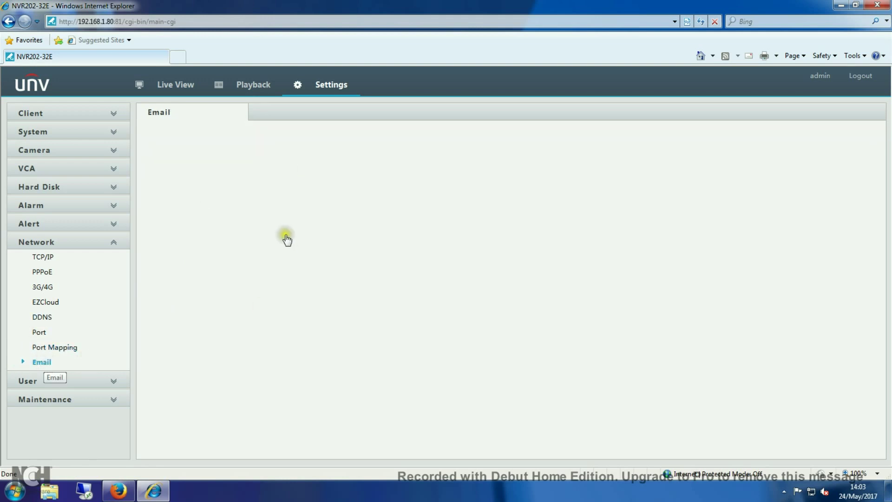
{"action": "left_click", "coordinate": [45, 302]}
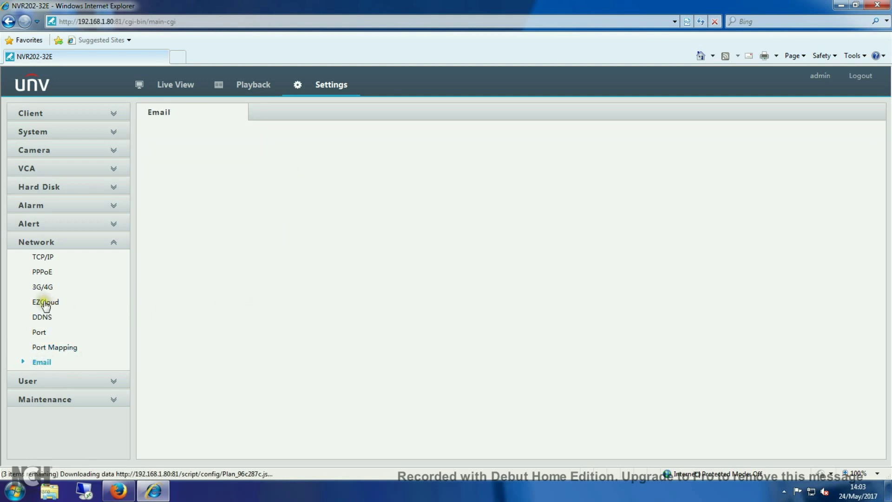
{"action": "left_click", "coordinate": [45, 303]}
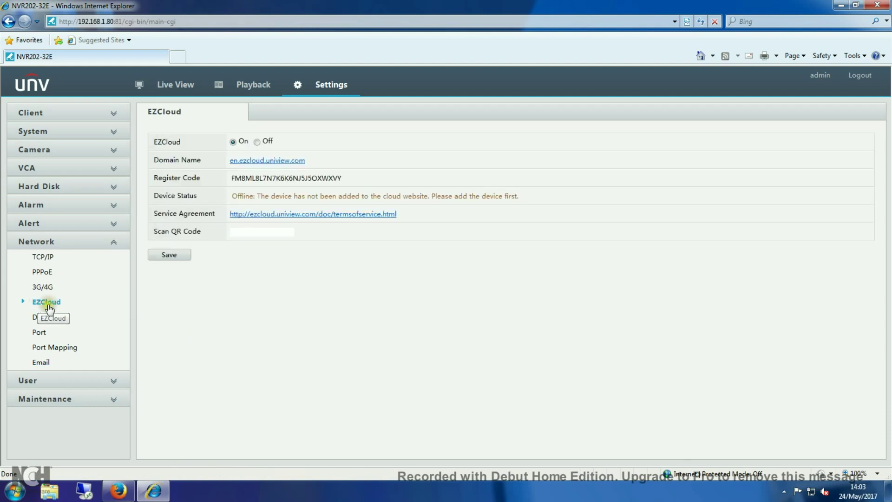
Save EZCloud set to On until 'Operation succeeded.' shows, and minimise Internet Explorer.
{"action": "left_click", "coordinate": [240, 141]}
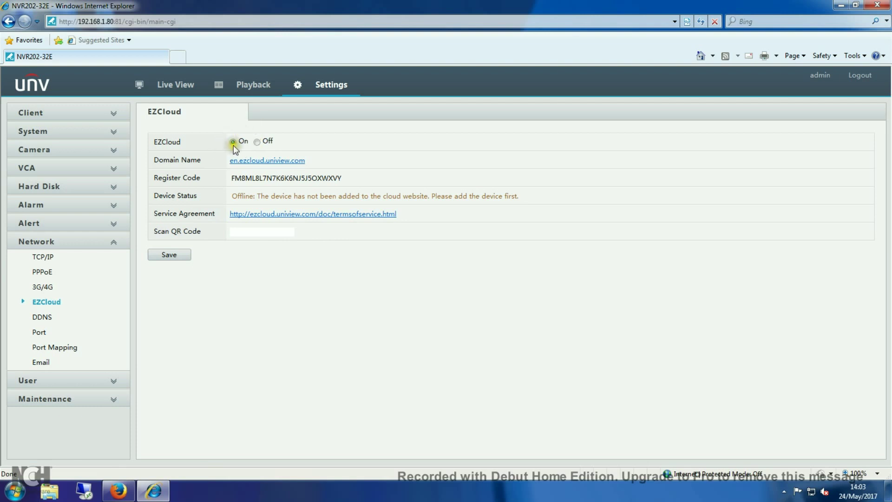
{"action": "left_click", "coordinate": [255, 139]}
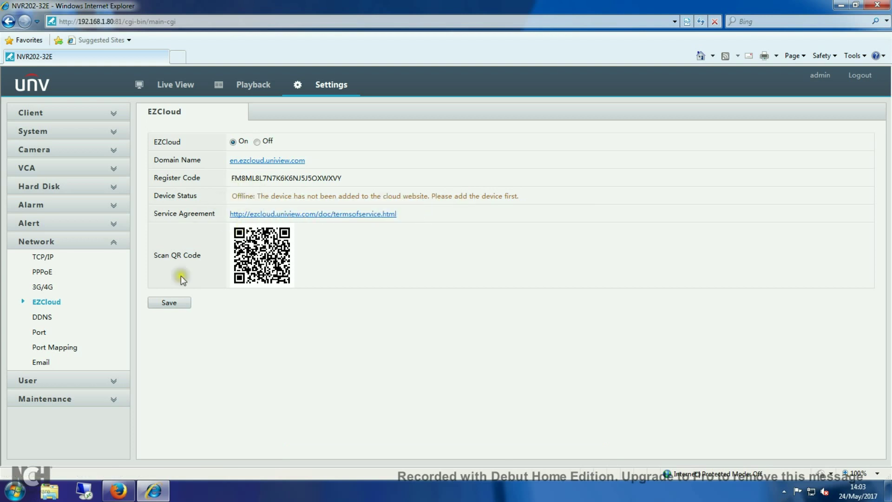
{"action": "left_click", "coordinate": [169, 303]}
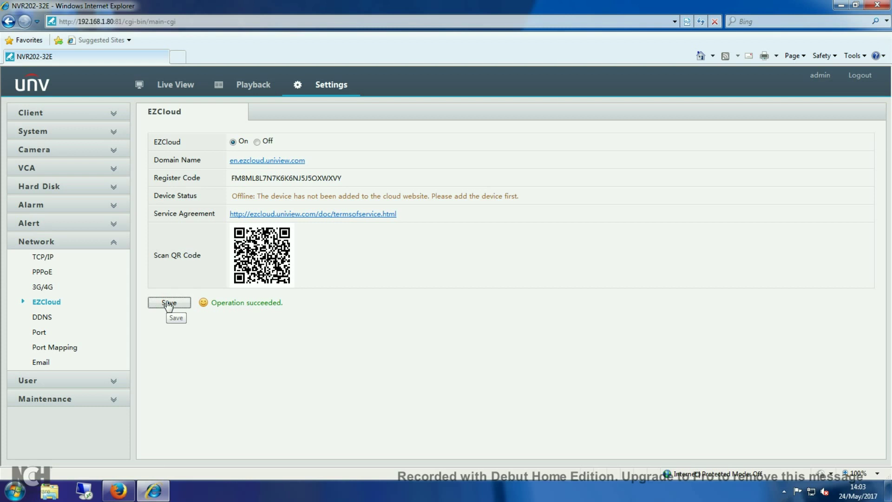
{"action": "left_click", "coordinate": [165, 305]}
{"action": "left_click", "coordinate": [160, 305]}
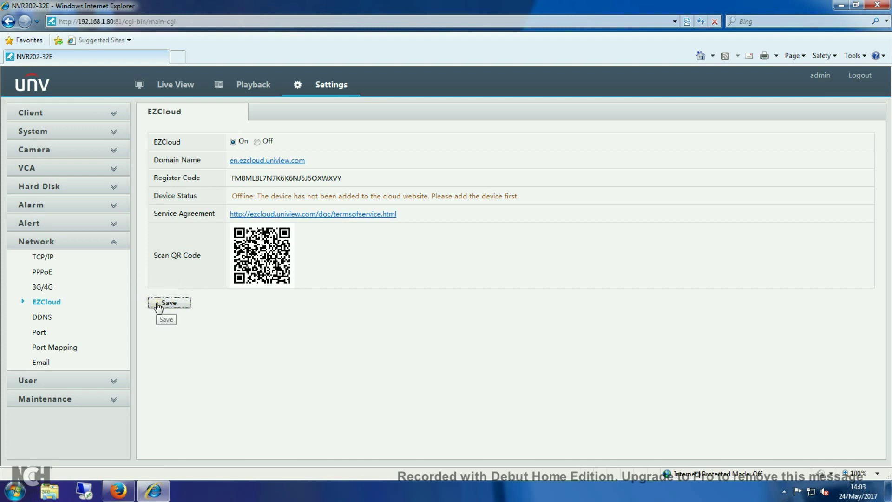
{"action": "left_click", "coordinate": [375, 214]}
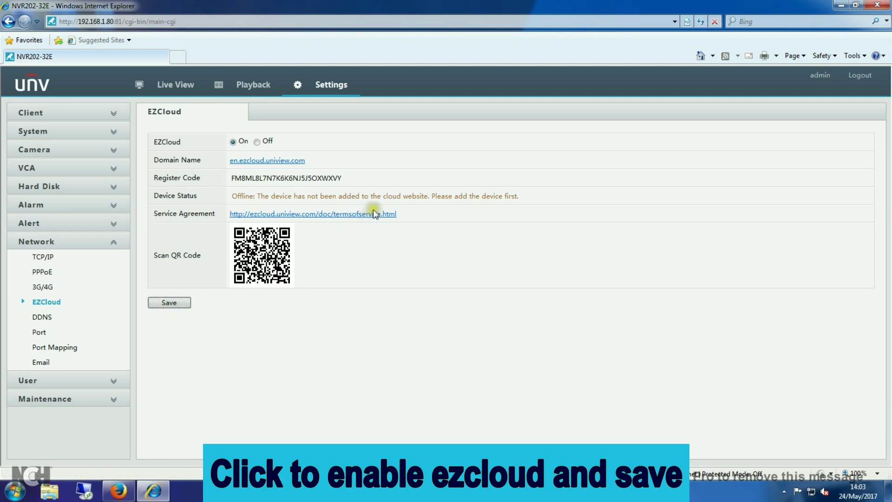
{"action": "left_click", "coordinate": [841, 6]}
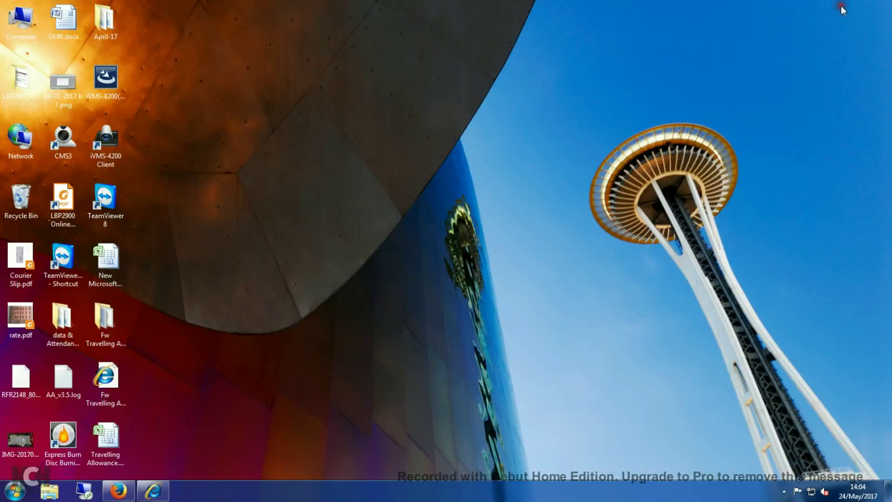
Refresh the desktop and restore the Firefox window.
{"action": "right_click", "coordinate": [418, 145]}
{"action": "left_click", "coordinate": [441, 177]}
{"action": "left_click", "coordinate": [119, 490]}
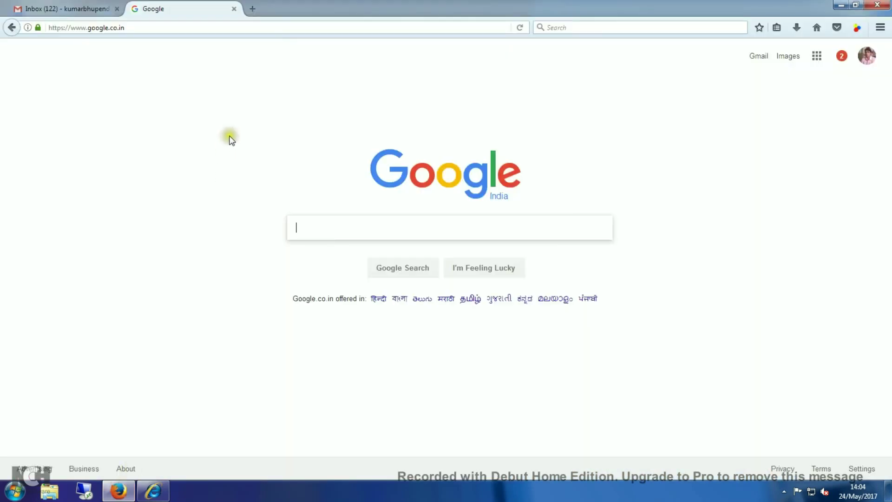
Search Google for 'ezcloud' and open the 'Uniview - EZCloud' result.
{"action": "left_click", "coordinate": [312, 229]}
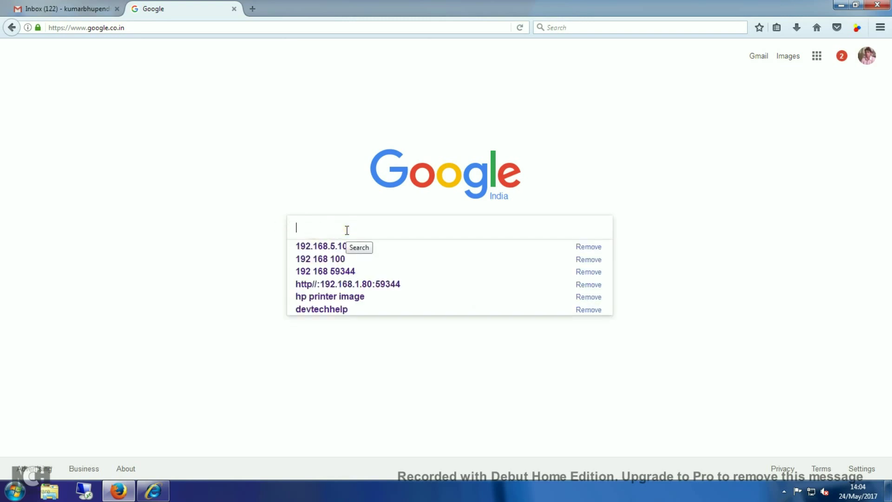
{"action": "type", "text": "e"}
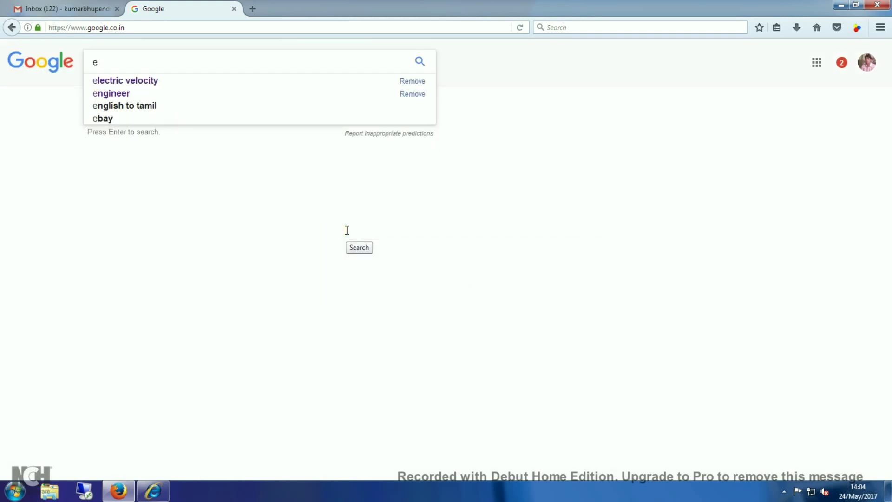
{"action": "type", "text": "z"}
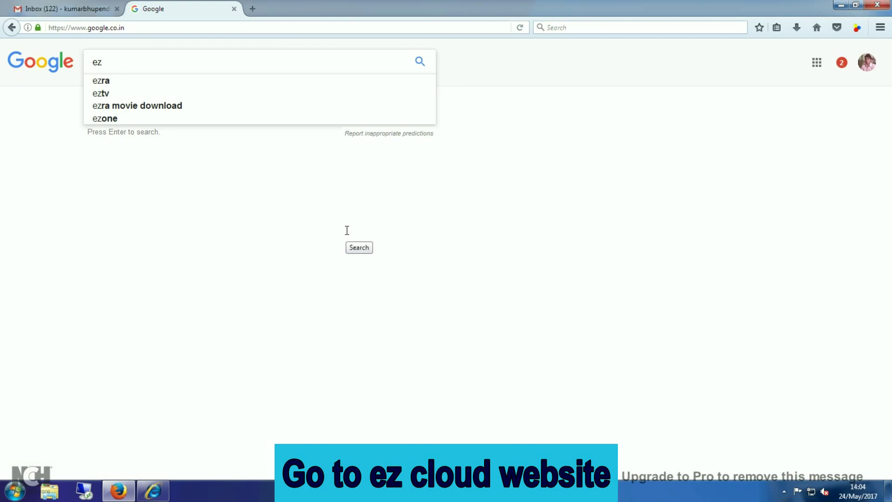
{"action": "type", "text": "clou"}
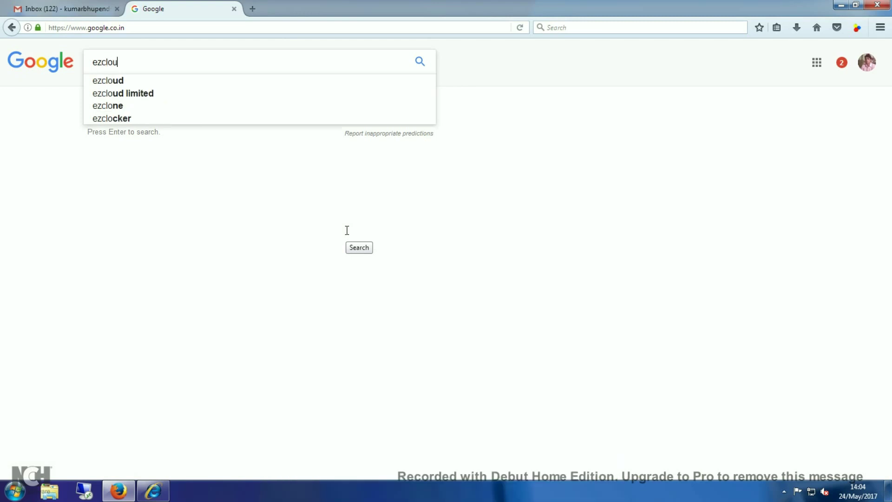
{"action": "type", "text": "d"}
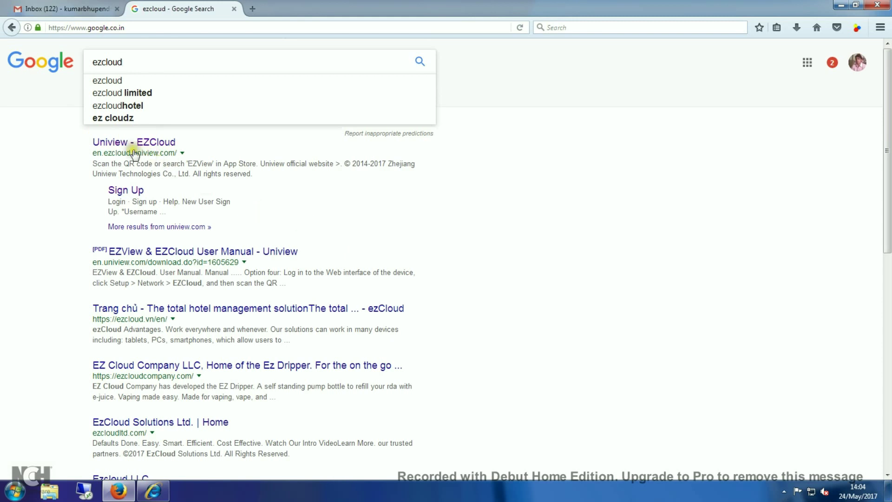
{"action": "left_click", "coordinate": [105, 143]}
{"action": "left_click", "coordinate": [137, 141]}
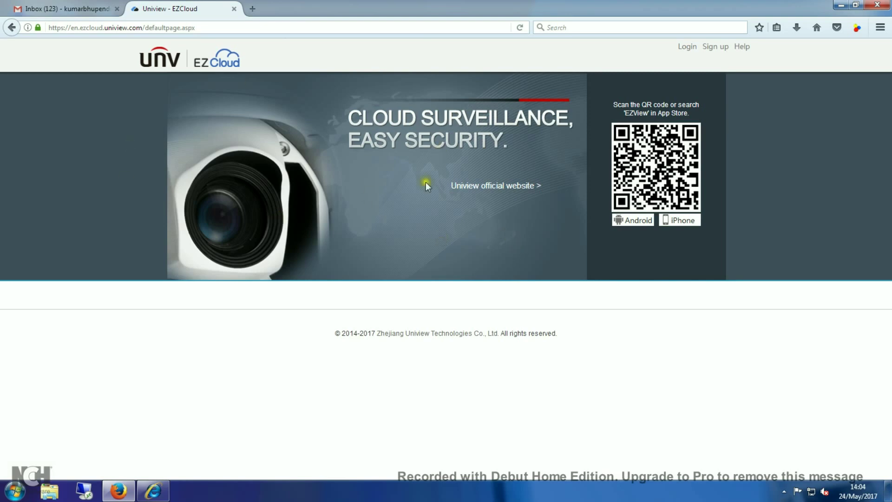
Fill the EZCloud sign-up form with a username, password, password confirmation and e-mail address.
{"action": "left_click", "coordinate": [711, 49]}
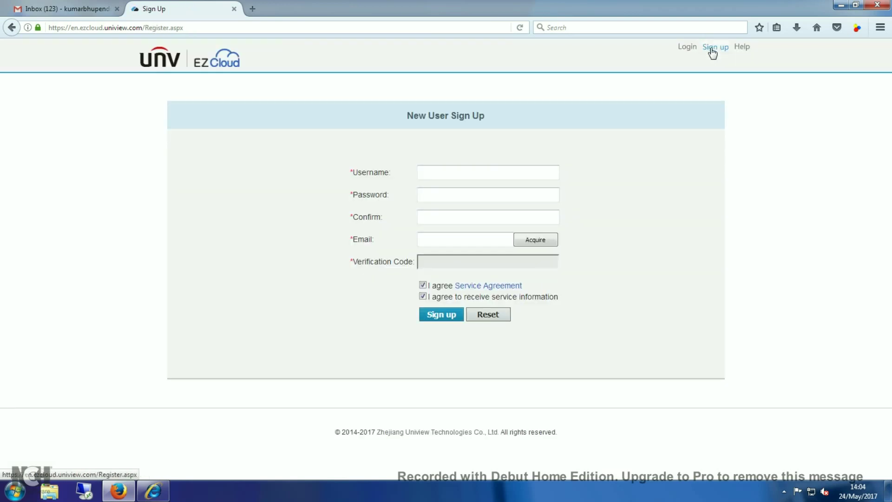
{"action": "left_click", "coordinate": [465, 171]}
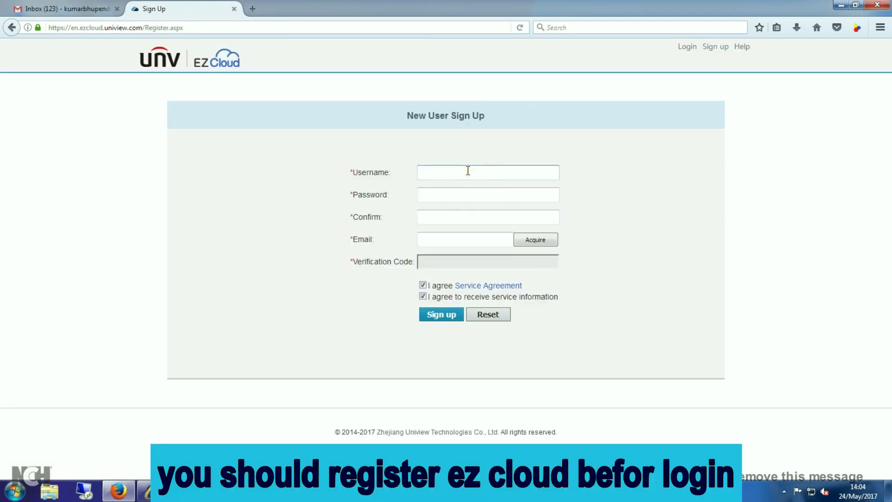
{"action": "type", "text": "devtechhelp"}
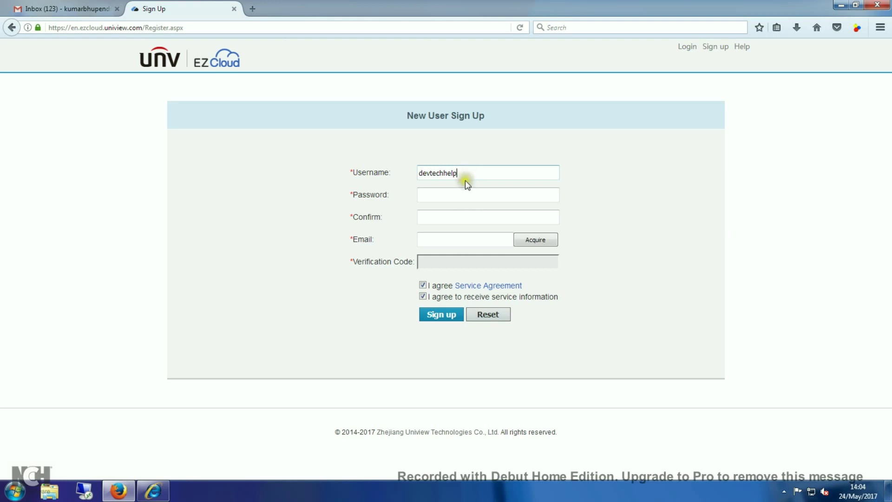
{"action": "left_click", "coordinate": [462, 195]}
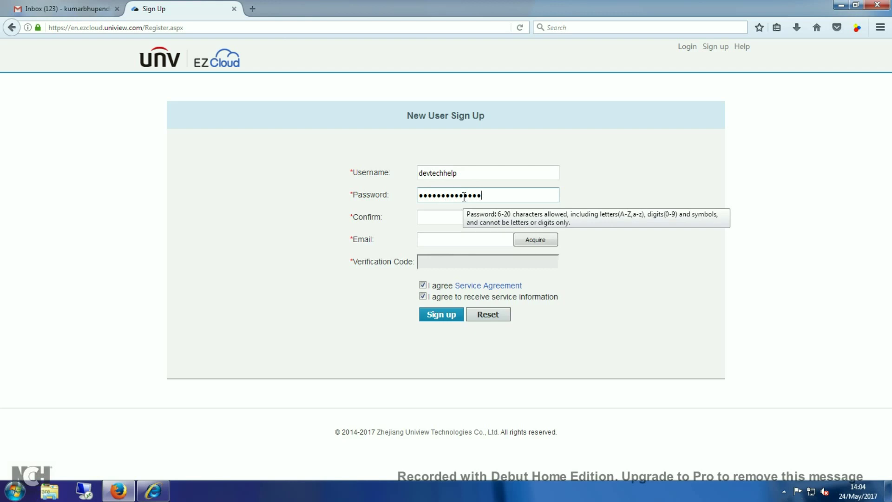
{"action": "left_click", "coordinate": [448, 218]}
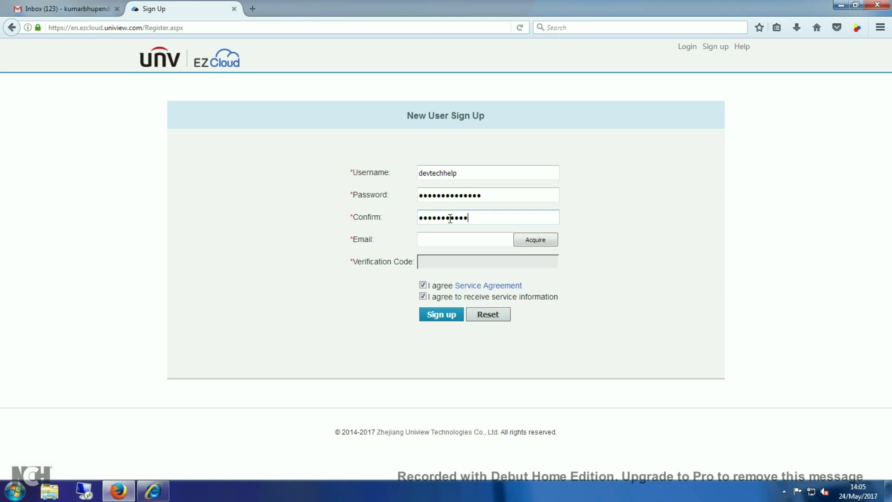
{"action": "left_click", "coordinate": [449, 237]}
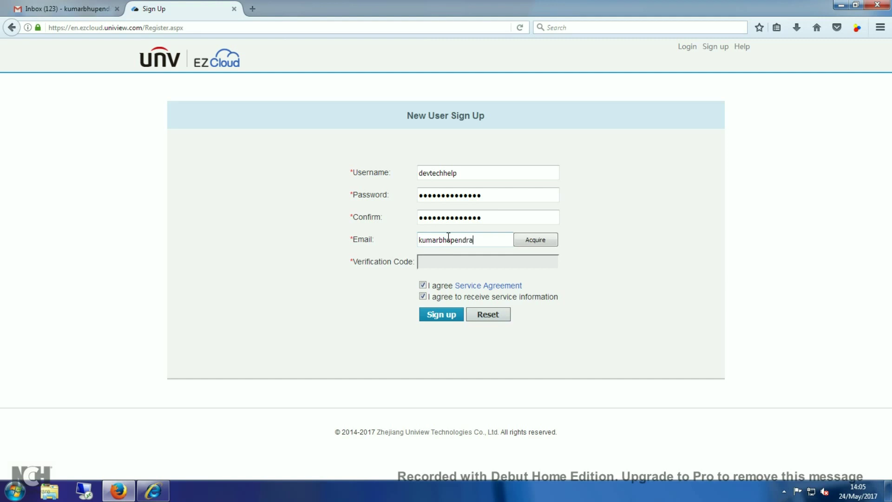
{"action": "type", "text": "ai"}
{"action": "type", "text": "mail.com"}
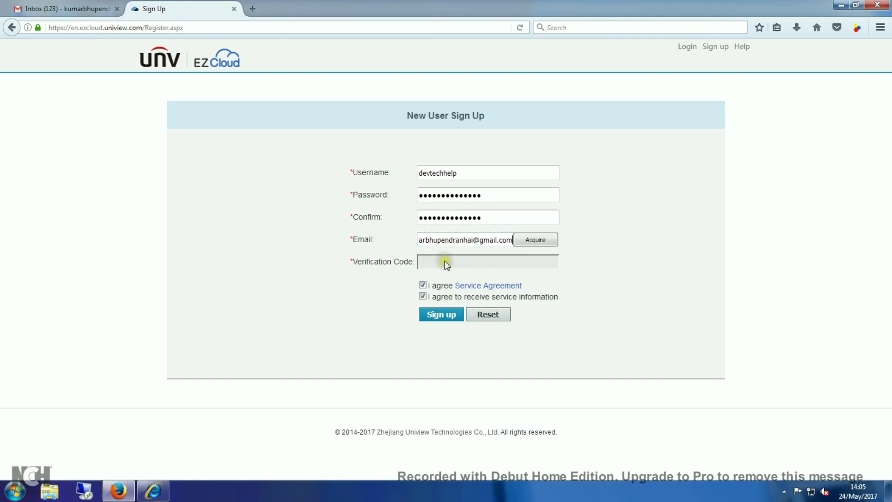
Request the e-mail verification code, declining password saving, and replace the already-taken username.
{"action": "left_click", "coordinate": [537, 240]}
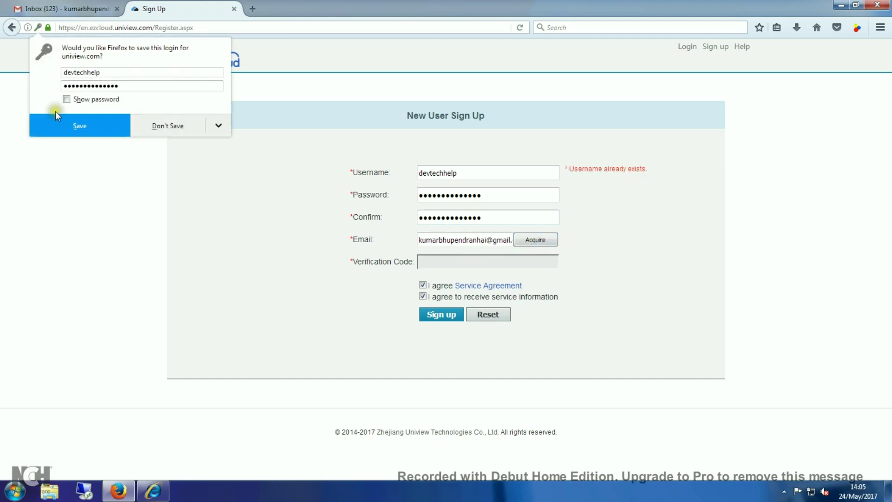
{"action": "left_click", "coordinate": [192, 127]}
{"action": "left_click", "coordinate": [430, 173]}
{"action": "key", "text": "BackSpace"}
{"action": "key", "text": "BackSpace"}
{"action": "key", "text": "BackSpace"}
{"action": "key", "text": "BackSpace"}
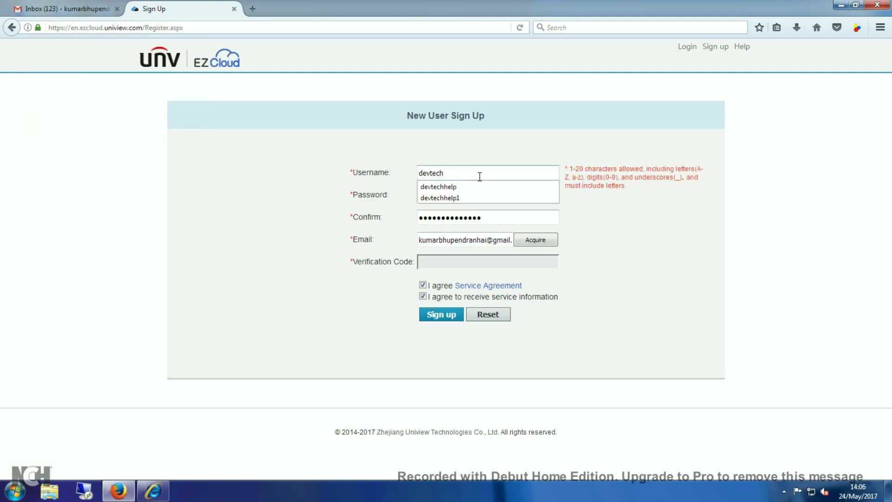
{"action": "type", "text": "su"}
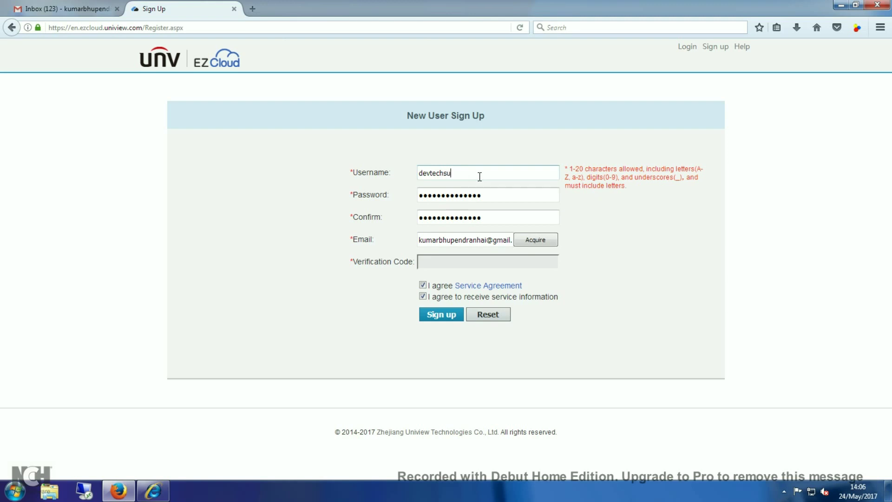
{"action": "type", "text": "pport"}
{"action": "left_click", "coordinate": [535, 240]}
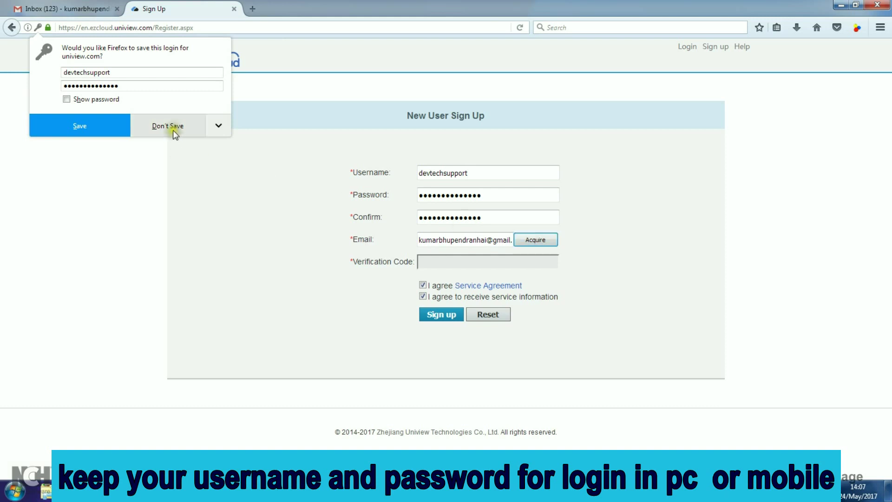
Decline the save prompt again and switch to the Gmail inbox for the code.
{"action": "left_click", "coordinate": [172, 130]}
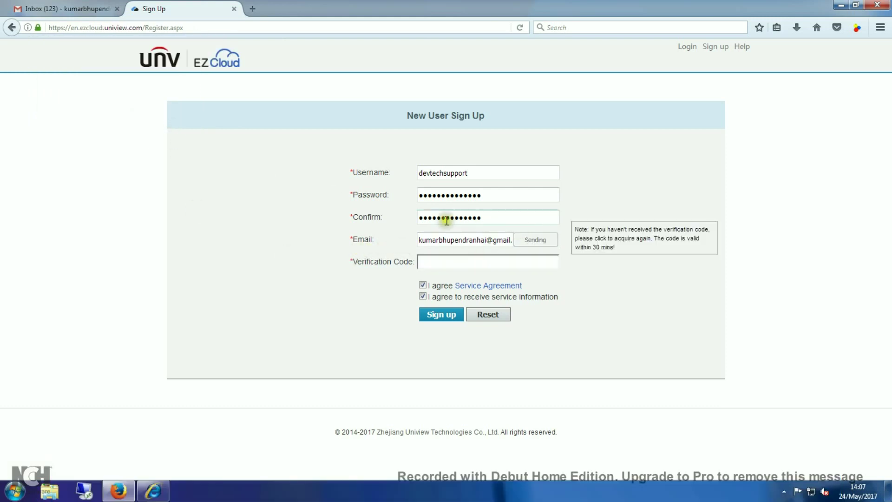
{"action": "left_click_drag", "start_coordinate": [478, 173], "coordinate": [419, 173]}
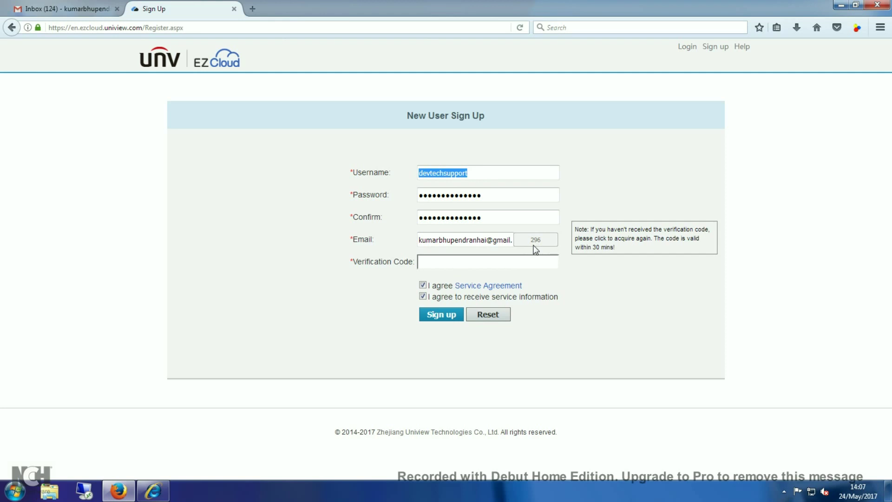
{"action": "left_click", "coordinate": [515, 263]}
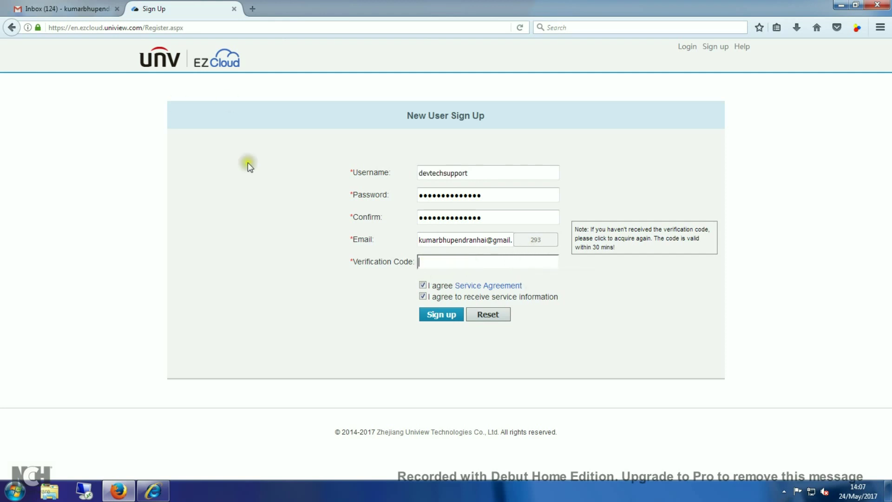
{"action": "left_click", "coordinate": [80, 12]}
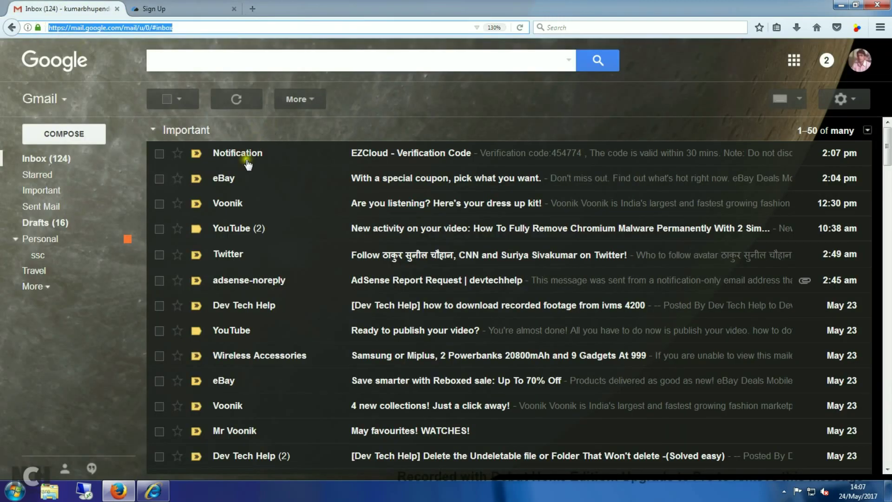
Open the 'EZCloud - Verification Code' email and copy the code digits.
{"action": "left_click", "coordinate": [404, 153]}
{"action": "left_click", "coordinate": [380, 154]}
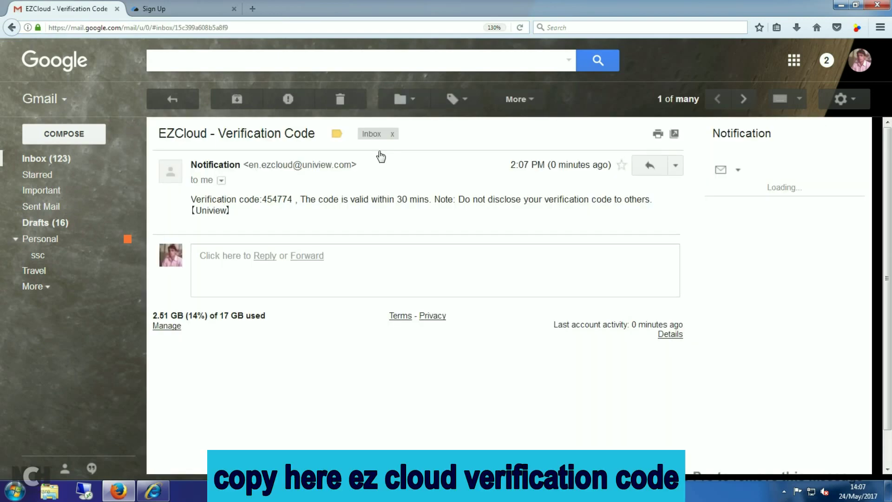
{"action": "left_click_drag", "start_coordinate": [293, 199], "coordinate": [188, 201]}
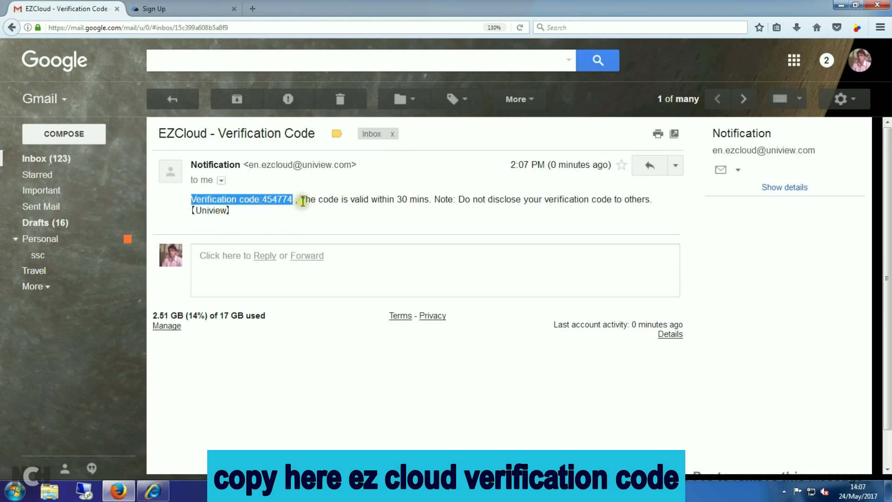
{"action": "left_click_drag", "start_coordinate": [294, 199], "coordinate": [268, 199]}
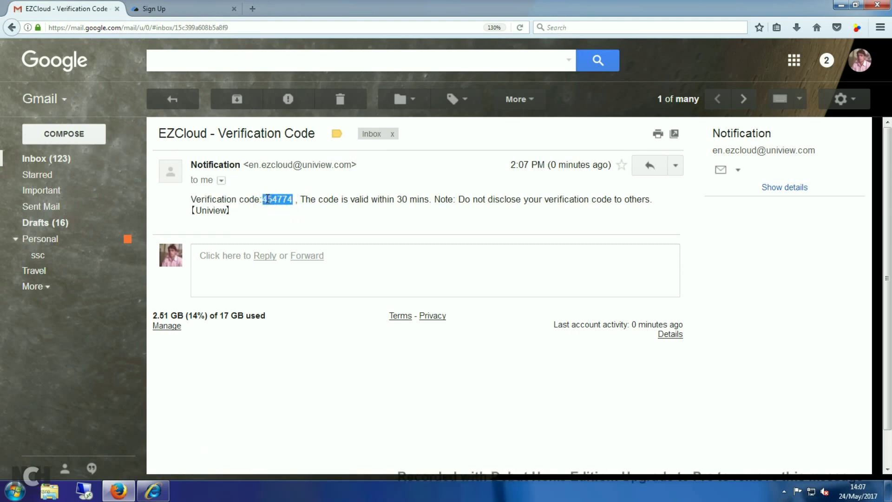
{"action": "right_click", "coordinate": [268, 199]}
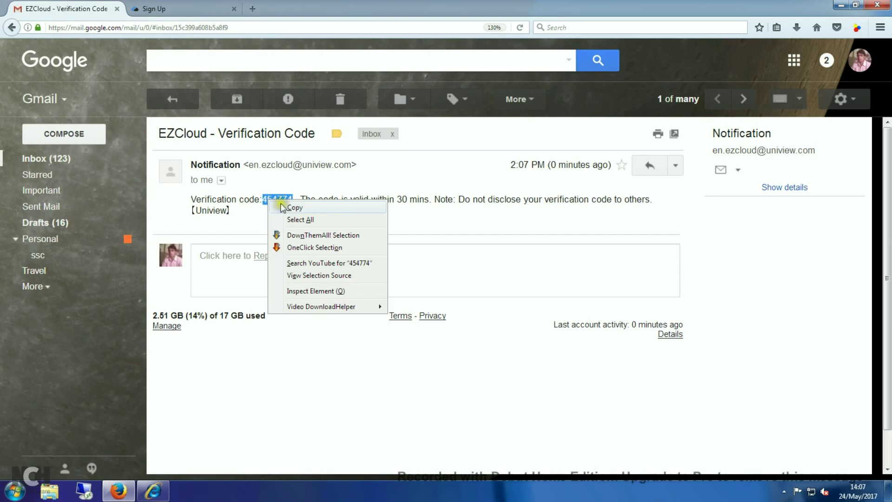
{"action": "left_click", "coordinate": [294, 208]}
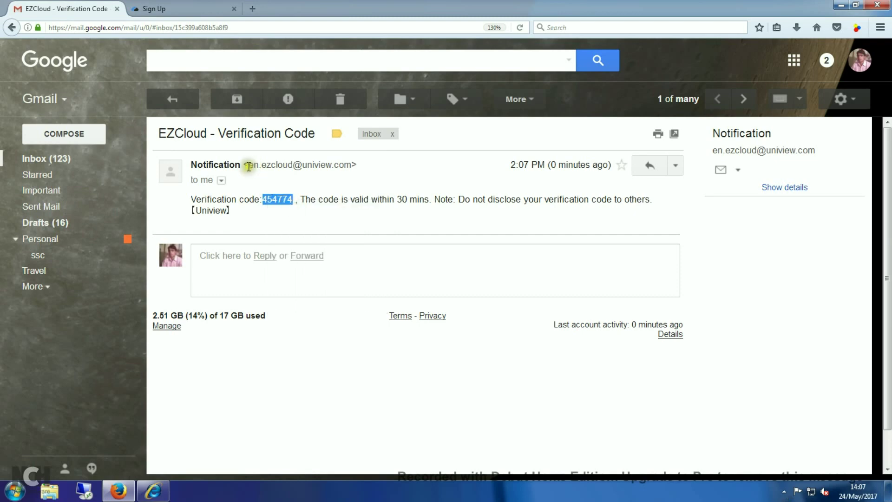
{"action": "left_click_drag", "start_coordinate": [317, 133], "coordinate": [155, 134]}
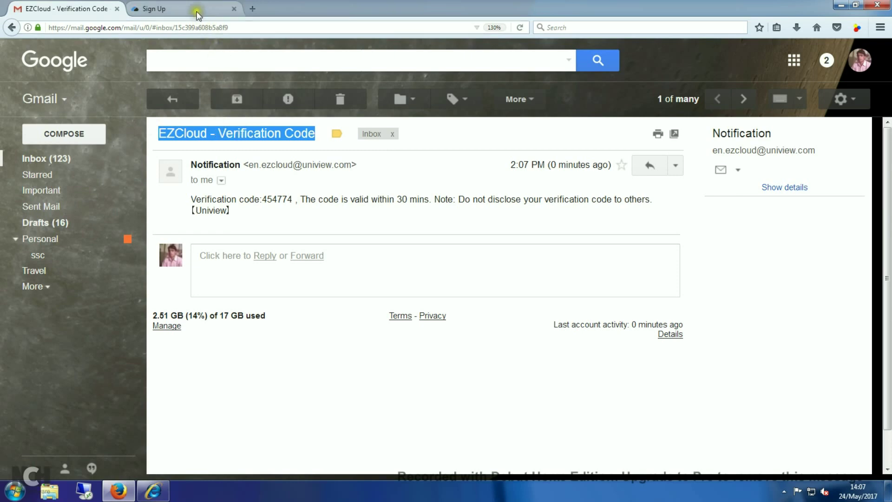
{"action": "left_click", "coordinate": [194, 9]}
Paste the verification code and submit the sign-up, declining Firefox's password save.
{"action": "left_click", "coordinate": [436, 259]}
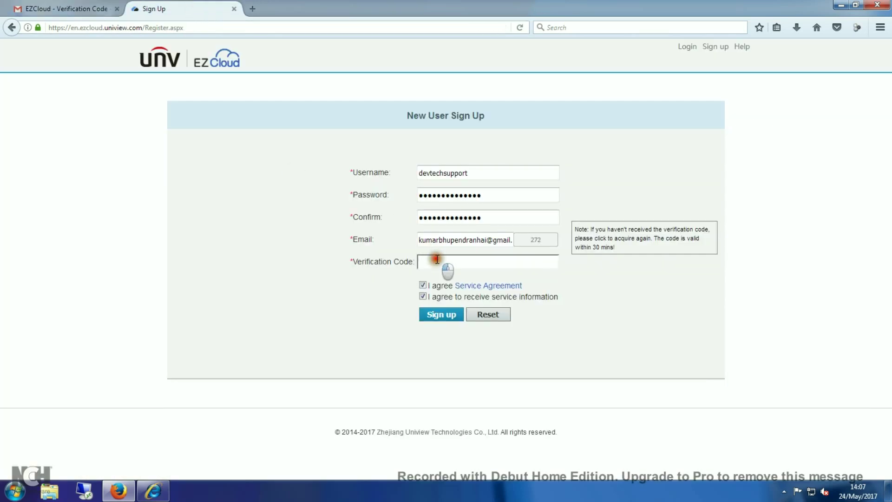
{"action": "right_click", "coordinate": [437, 259]}
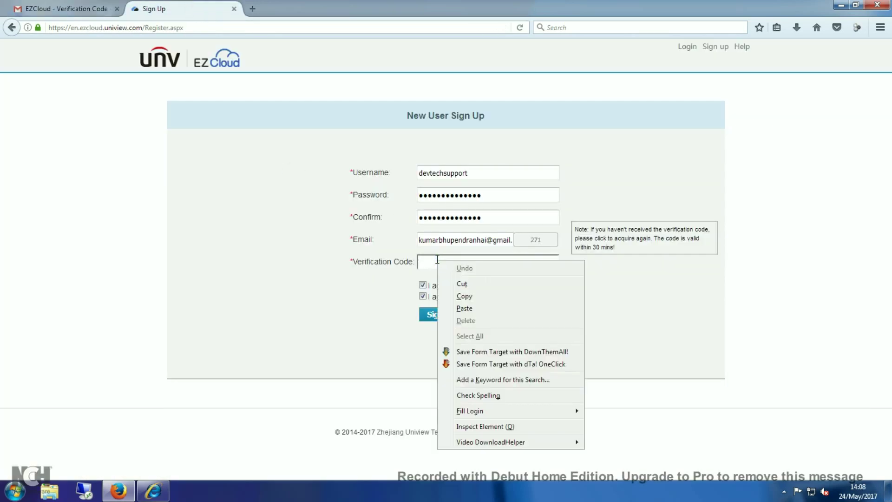
{"action": "left_click", "coordinate": [462, 308]}
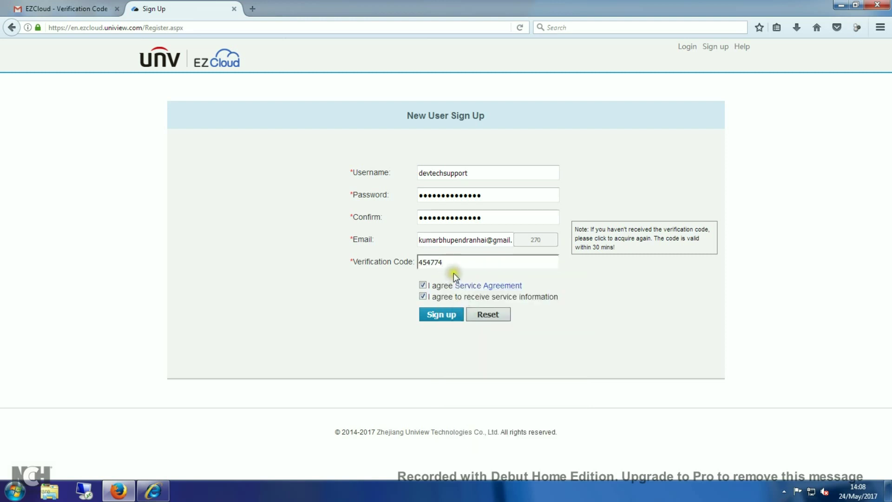
{"action": "left_click", "coordinate": [443, 317]}
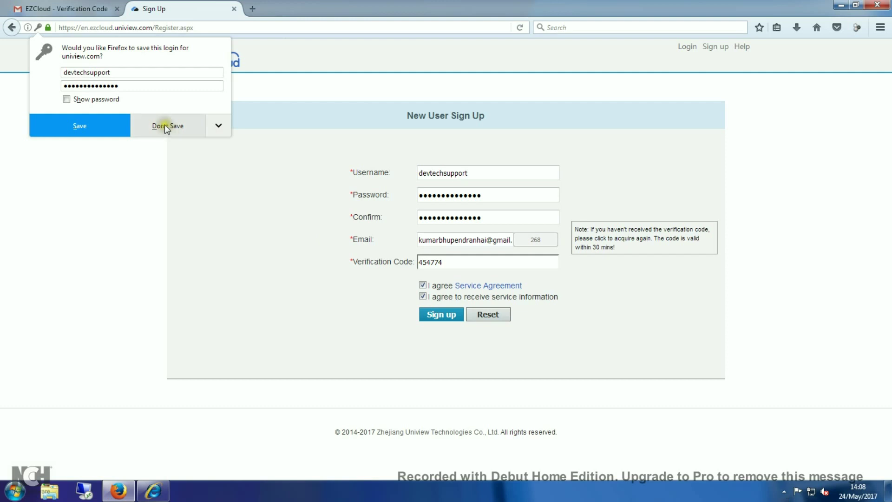
{"action": "left_click", "coordinate": [166, 125]}
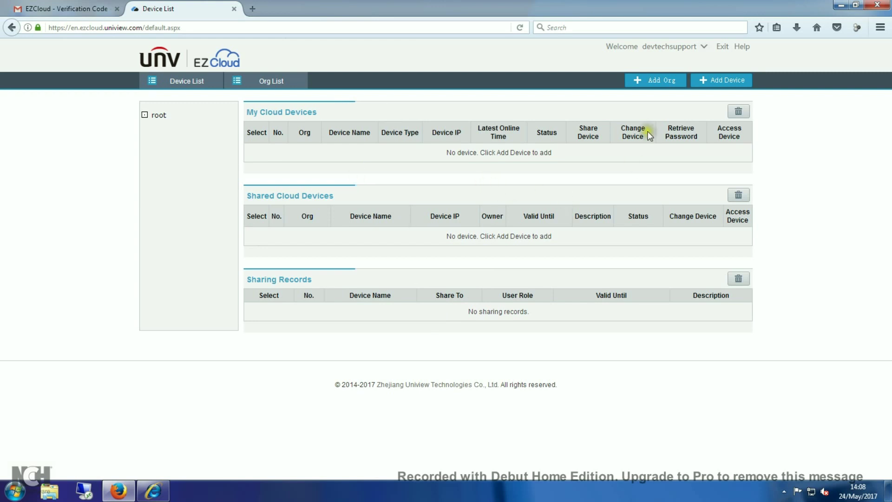
Open the + Add Device form and switch to the NVR's EZCloud page.
{"action": "left_click", "coordinate": [708, 82]}
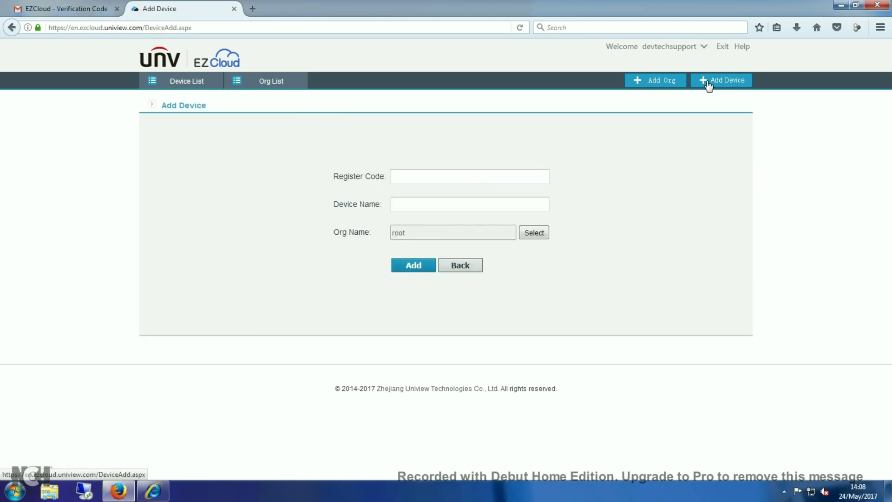
{"action": "left_click", "coordinate": [456, 175]}
{"action": "left_click", "coordinate": [457, 176]}
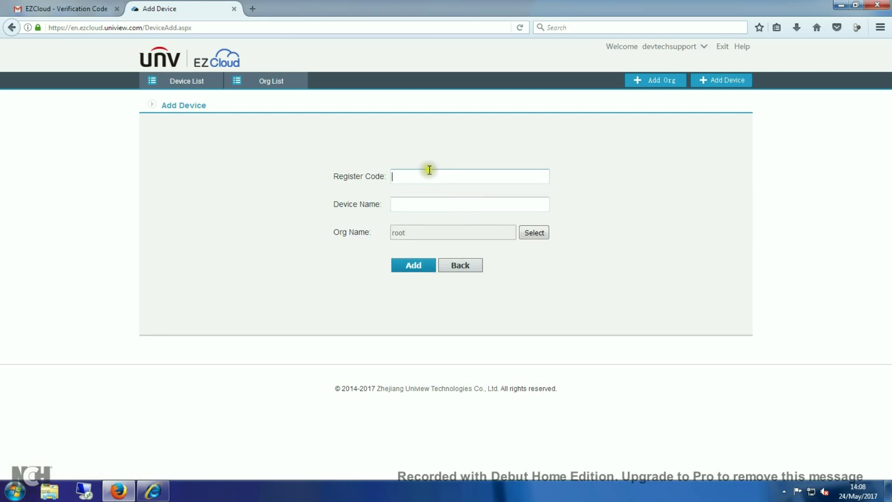
{"action": "left_click", "coordinate": [153, 492]}
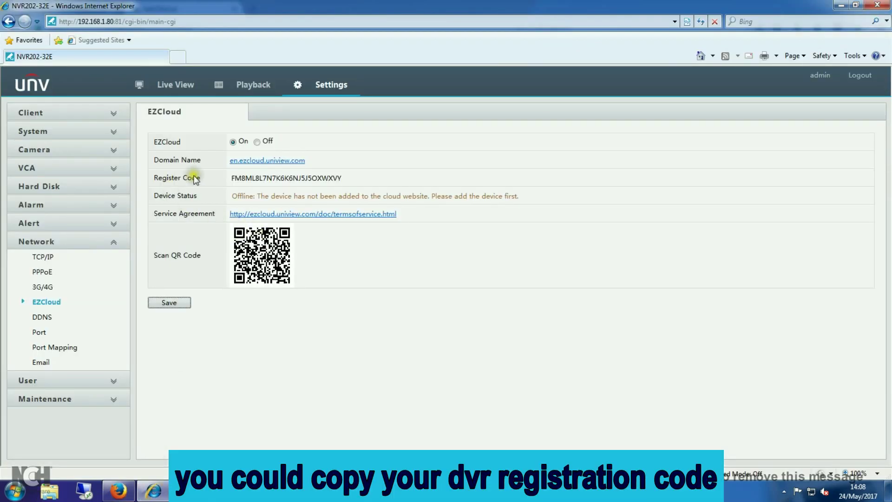
Copy the Register Code from the NVR's EZCloud settings page.
{"action": "left_click_drag", "start_coordinate": [349, 178], "coordinate": [232, 178]}
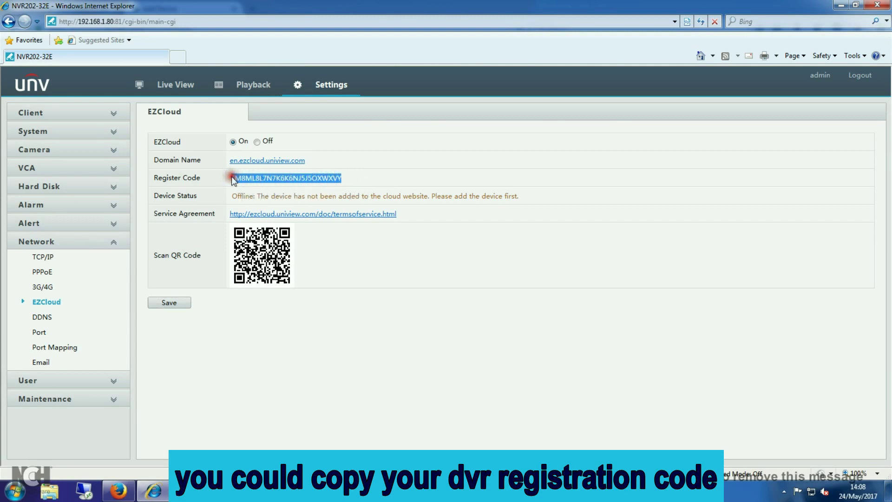
{"action": "right_click", "coordinate": [241, 181]}
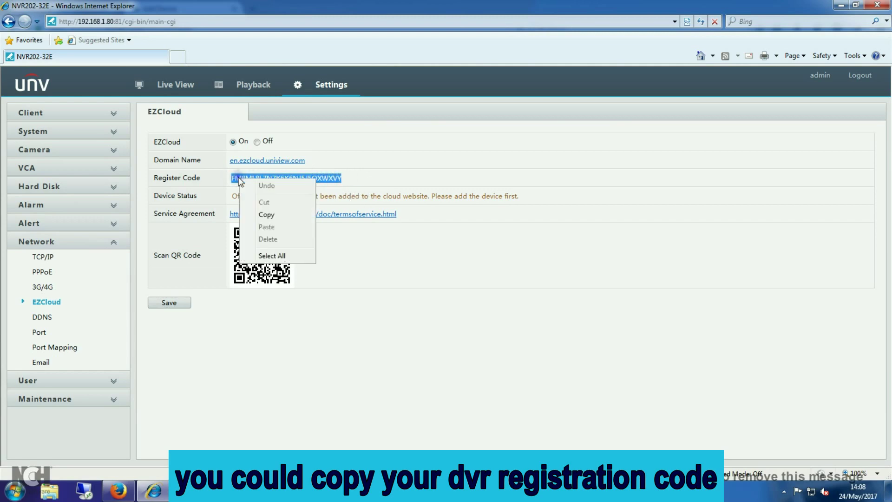
{"action": "left_click", "coordinate": [263, 214]}
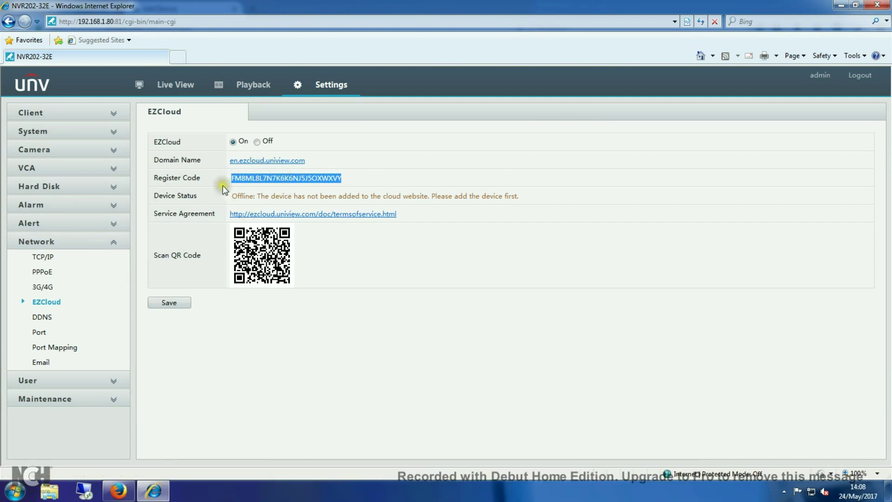
{"action": "left_click", "coordinate": [118, 490]}
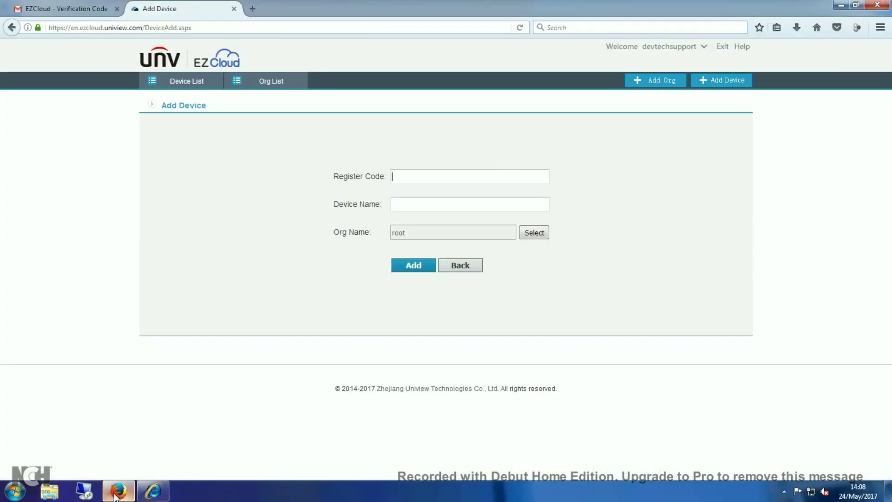
Paste the register code, enter a device name, choose the root organisation and add the device.
{"action": "right_click", "coordinate": [402, 175]}
{"action": "left_click", "coordinate": [426, 224]}
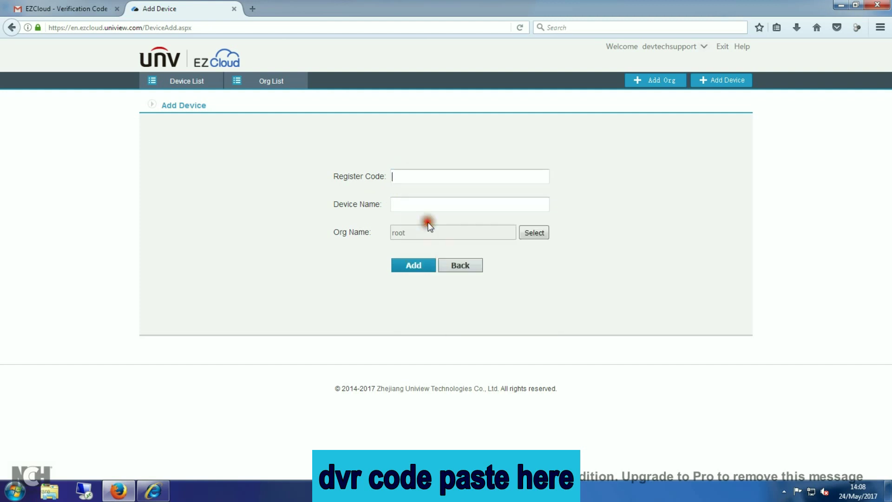
{"action": "left_click", "coordinate": [428, 204]}
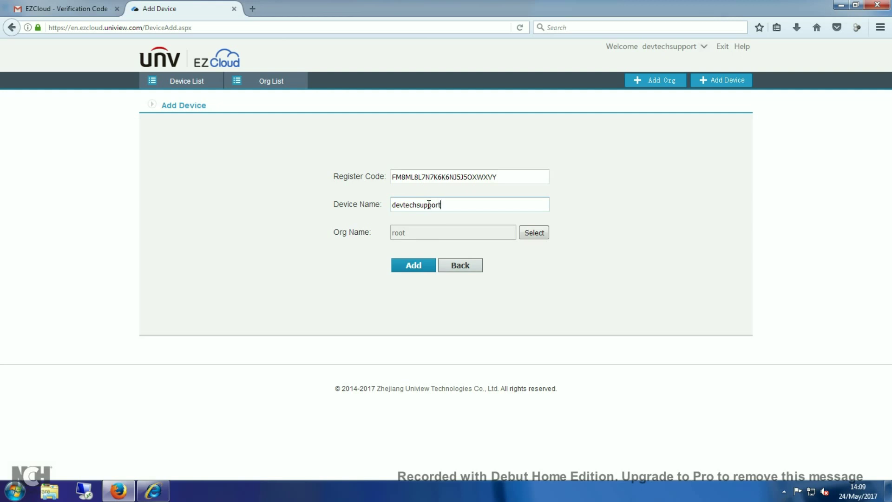
{"action": "left_click", "coordinate": [406, 206]}
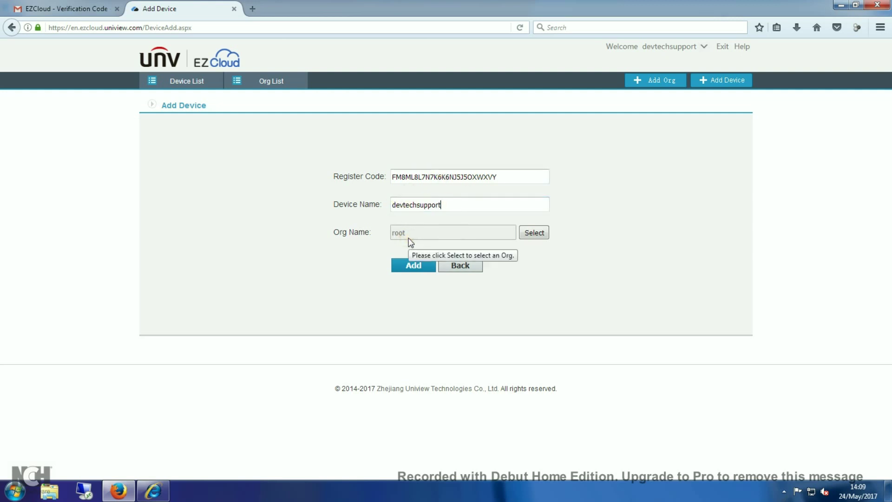
{"action": "left_click", "coordinate": [549, 225]}
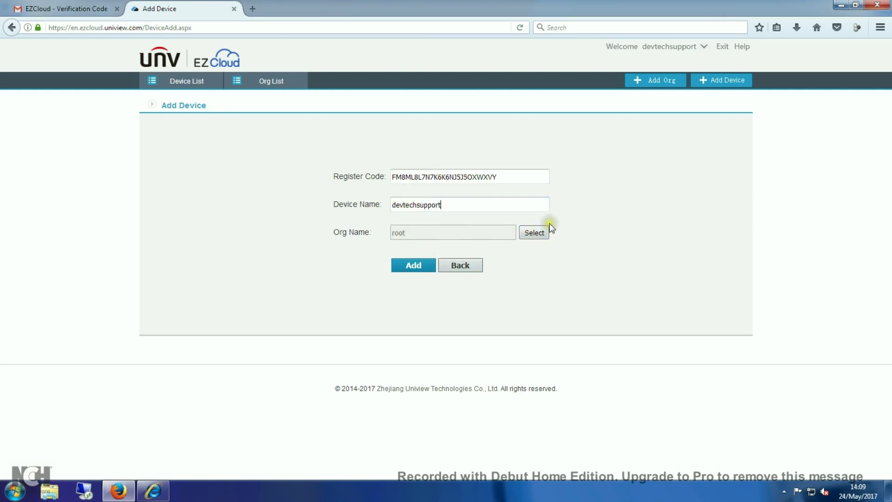
{"action": "left_click", "coordinate": [535, 234]}
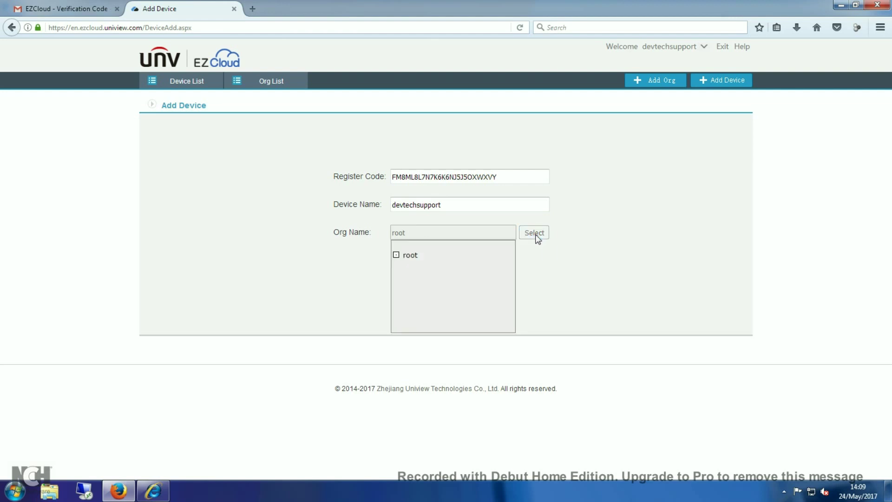
{"action": "left_click", "coordinate": [401, 256]}
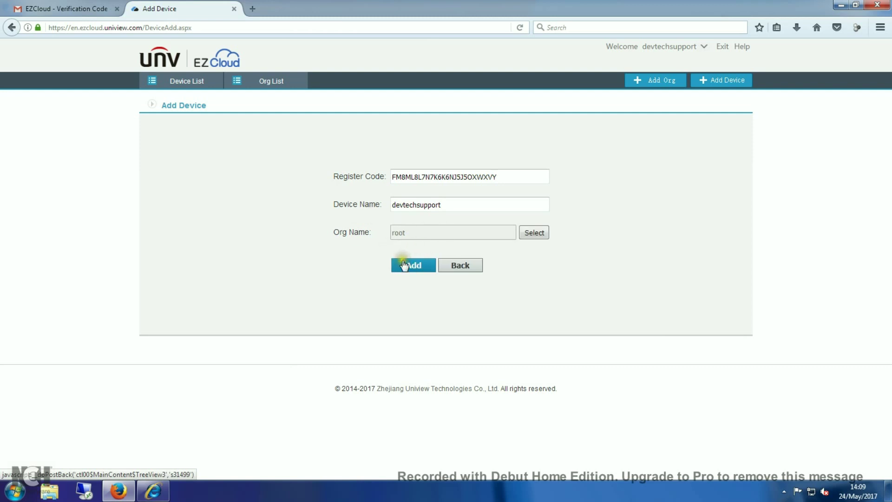
{"action": "left_click", "coordinate": [413, 267]}
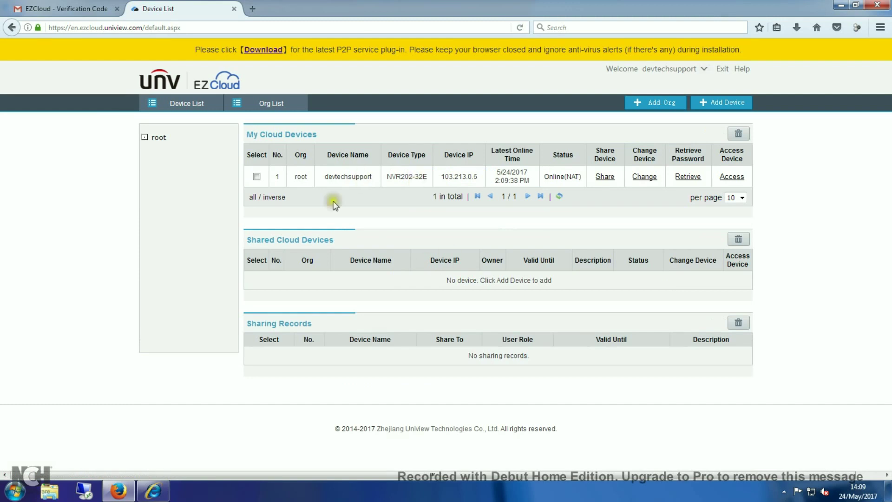
Check the device list shows NVR202-32E at 103.213.0.6, Online(NAT).
{"action": "left_click_drag", "start_coordinate": [376, 179], "coordinate": [323, 178]}
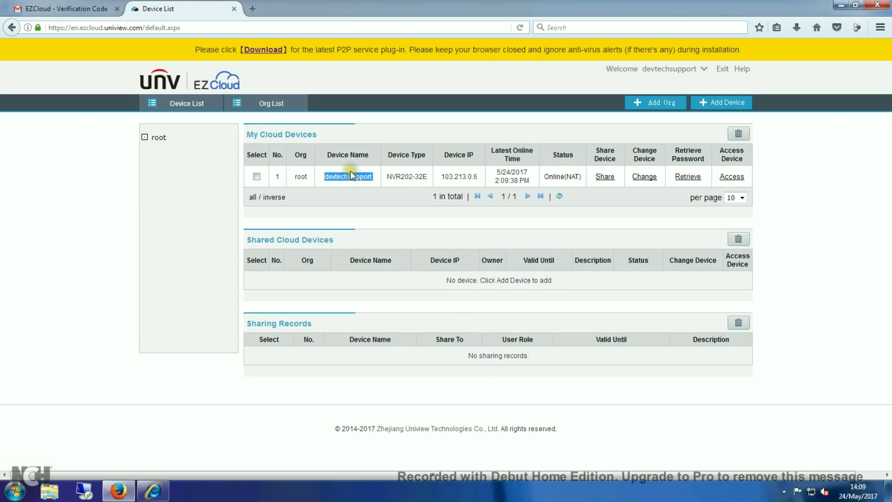
{"action": "mouse_move", "coordinate": [425, 179]}
{"action": "left_mouse_down"}
{"action": "mouse_move", "coordinate": [388, 178]}
{"action": "mouse_move", "coordinate": [424, 179]}
{"action": "left_mouse_up"}
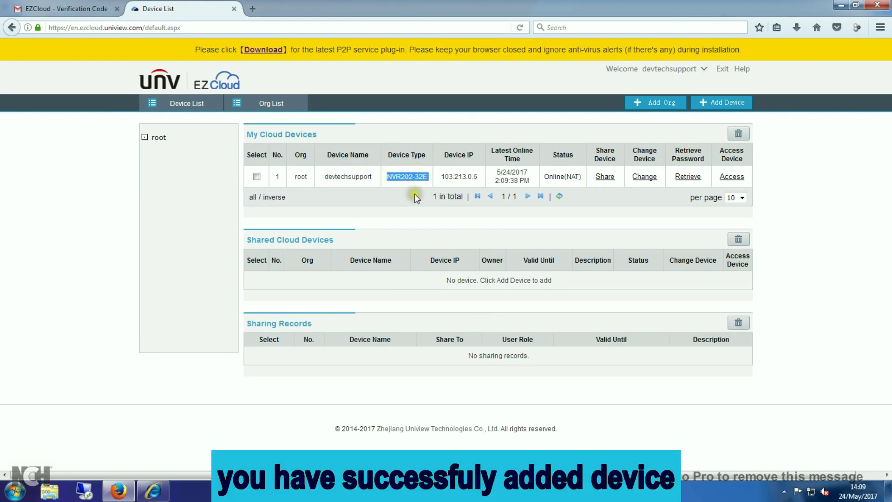
{"action": "left_click_drag", "start_coordinate": [483, 178], "coordinate": [440, 176]}
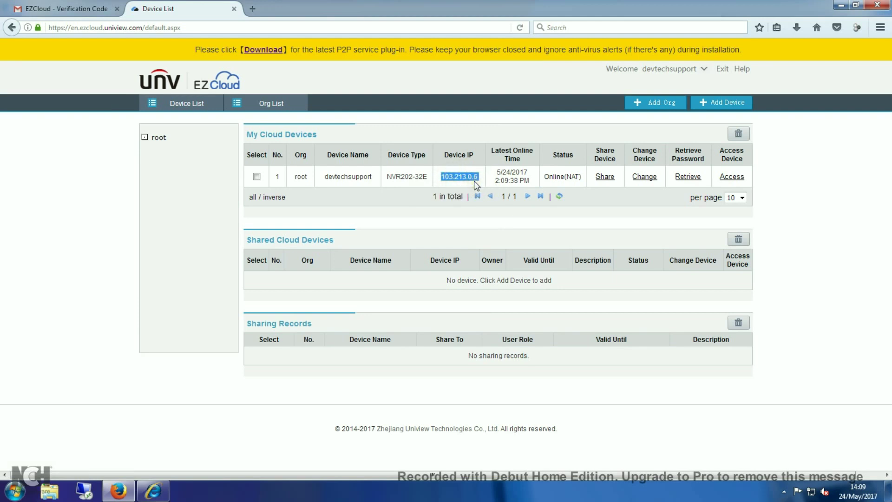
{"action": "left_click", "coordinate": [582, 176]}
{"action": "left_click_drag", "start_coordinate": [583, 177], "coordinate": [544, 177]}
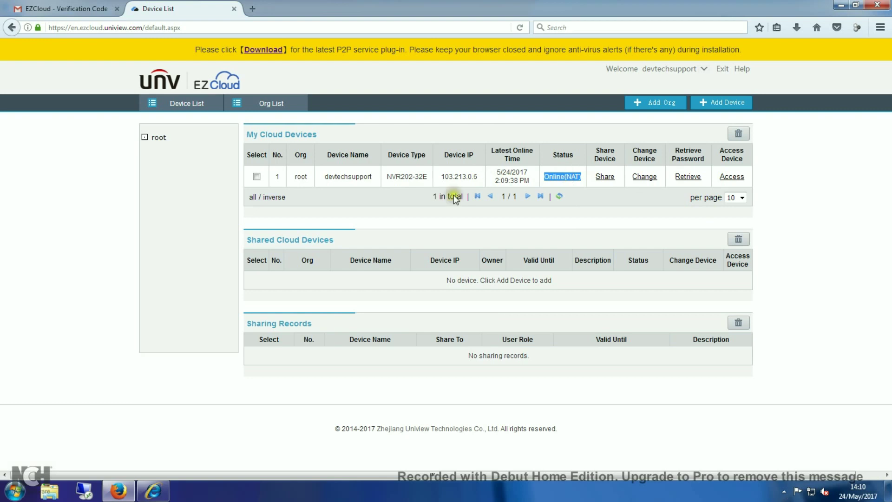
{"action": "left_click", "coordinate": [153, 491]}
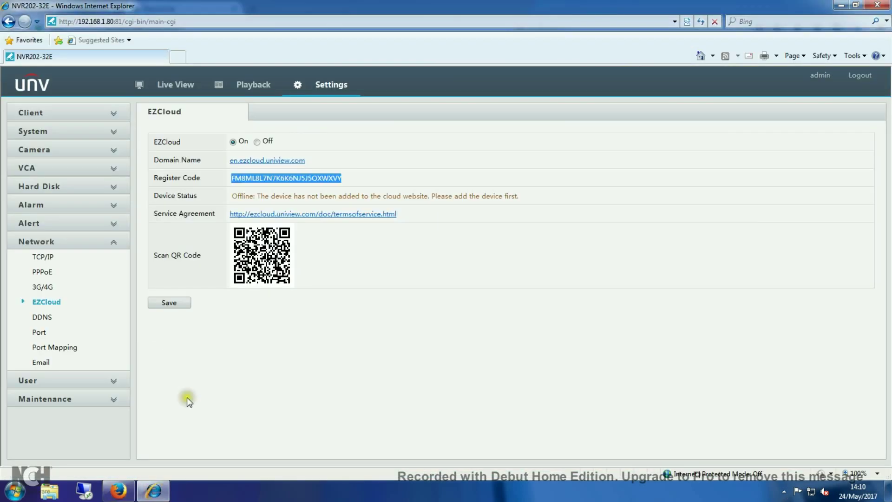
Save the EZCloud settings and refresh the NVR web page.
{"action": "left_click", "coordinate": [170, 303]}
{"action": "left_click", "coordinate": [326, 257]}
{"action": "right_click", "coordinate": [328, 257]}
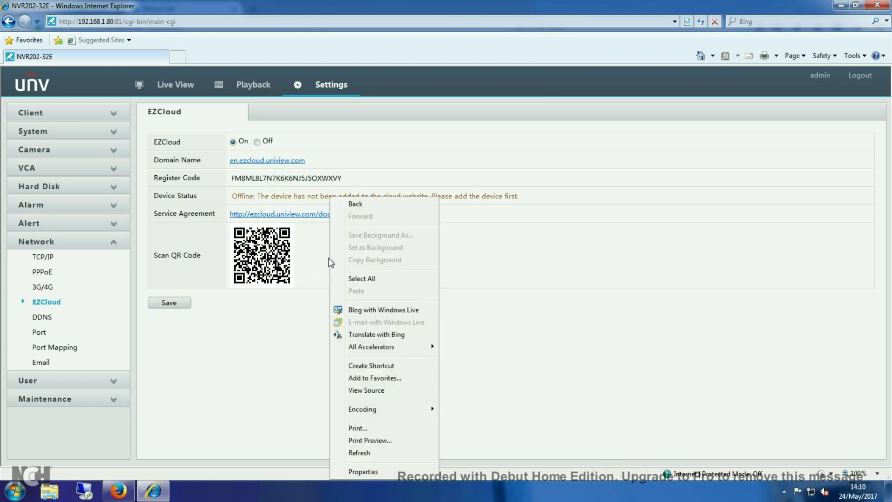
{"action": "left_click", "coordinate": [359, 452]}
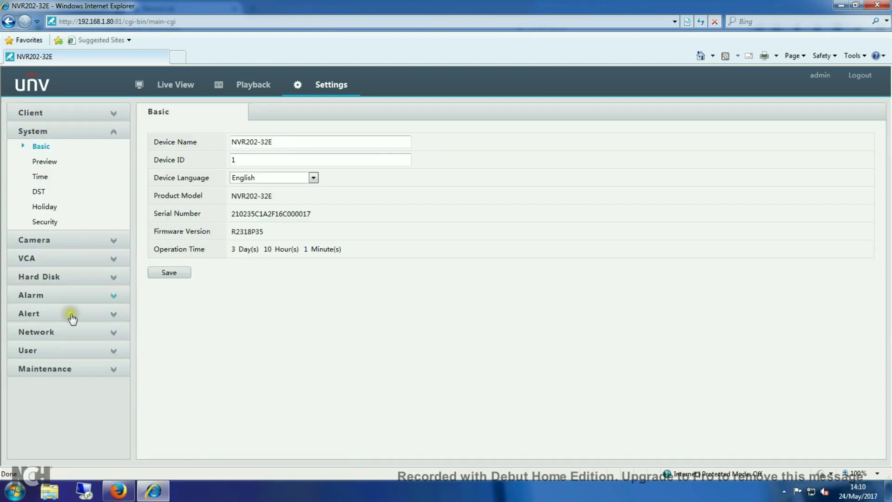
Reopen Network > EZCloud, confirm Device Status is Online, save, and return to the device list.
{"action": "left_click", "coordinate": [52, 331]}
{"action": "left_click", "coordinate": [46, 302]}
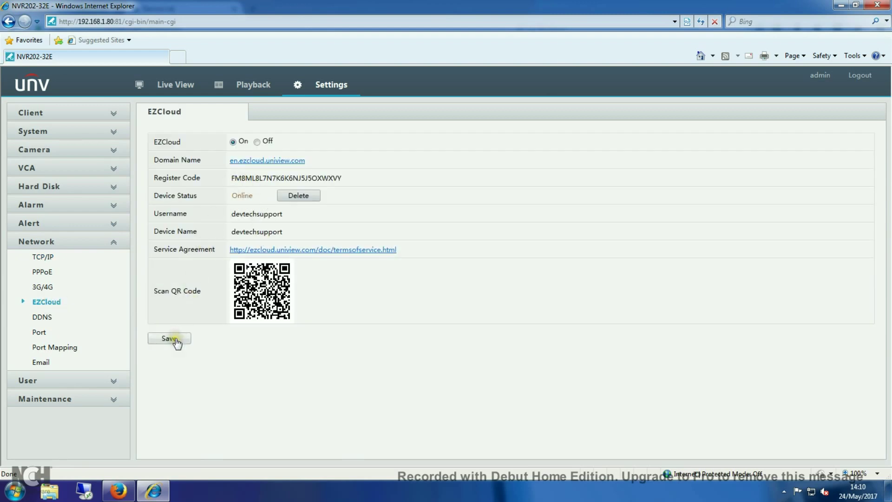
{"action": "left_click_drag", "start_coordinate": [283, 214], "coordinate": [231, 214]}
{"action": "left_click", "coordinate": [282, 232]}
{"action": "left_click_drag", "start_coordinate": [281, 232], "coordinate": [233, 233]}
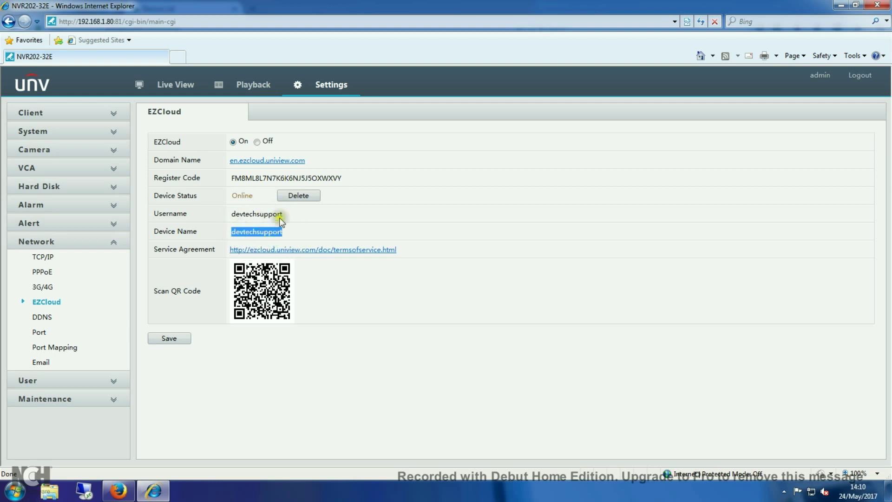
{"action": "left_click", "coordinate": [173, 339]}
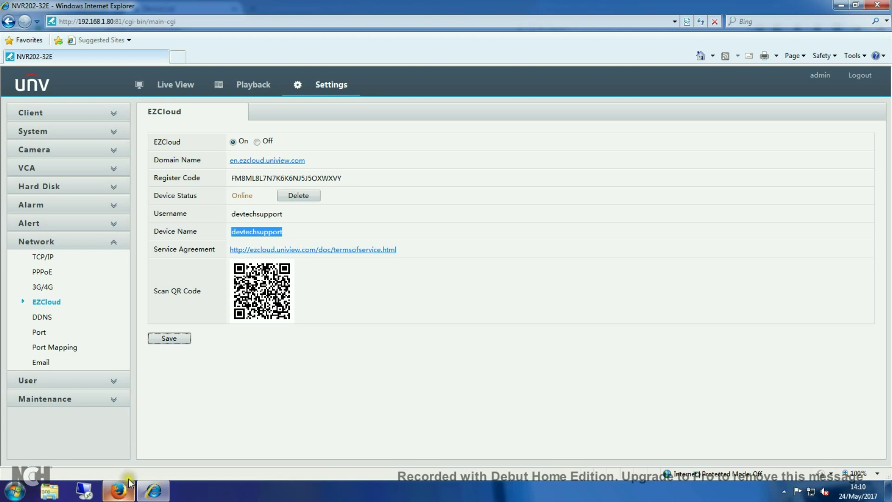
{"action": "left_click", "coordinate": [123, 494]}
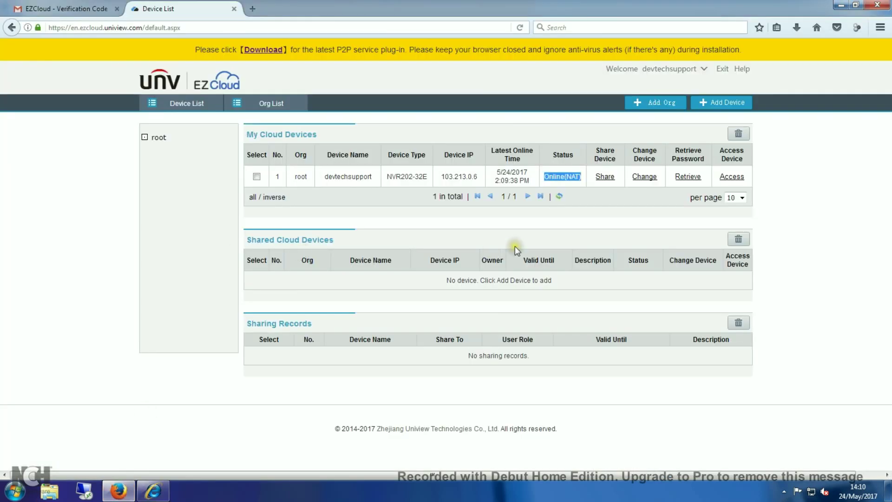
Share the NVR with user 'admin' with the description 'free service'.
{"action": "left_click", "coordinate": [605, 177]}
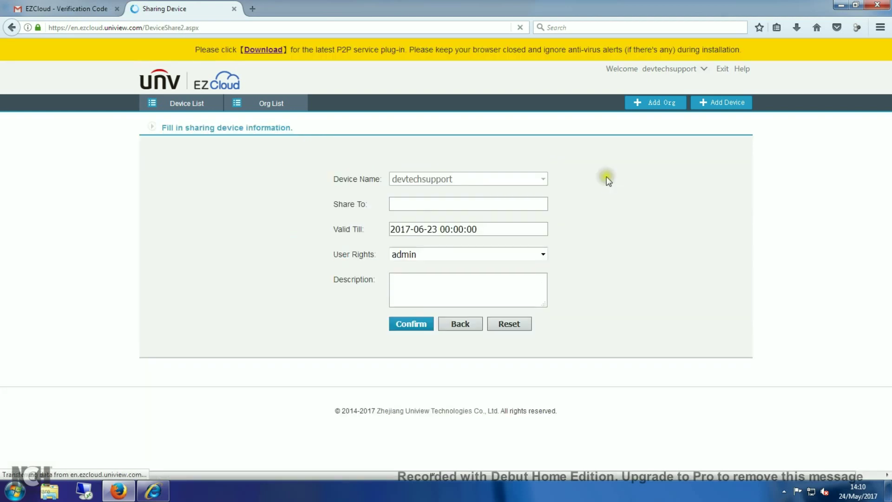
{"action": "left_click", "coordinate": [465, 203]}
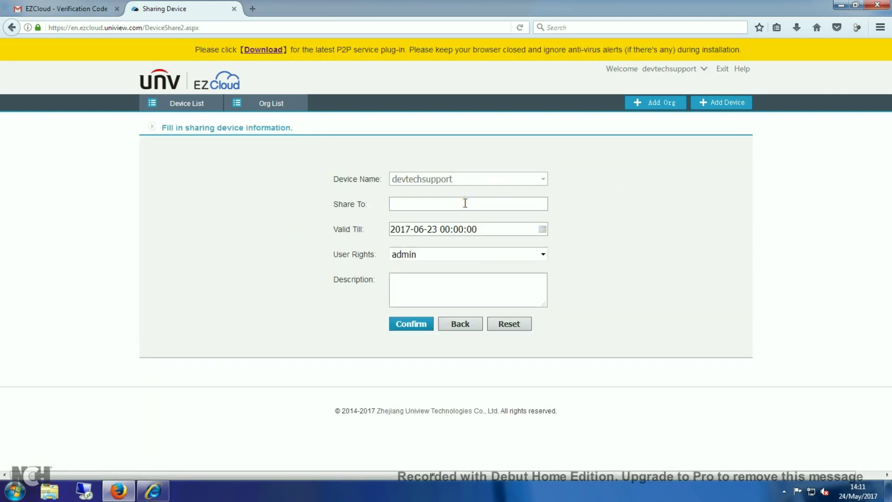
{"action": "type", "text": "a"}
{"action": "key", "text": "BackSpace"}
{"action": "type", "text": "admin"}
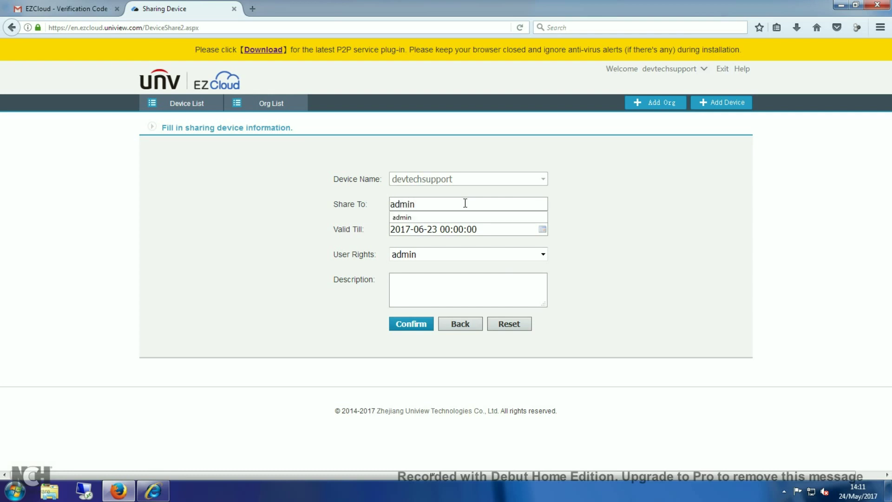
{"action": "left_click", "coordinate": [459, 218]}
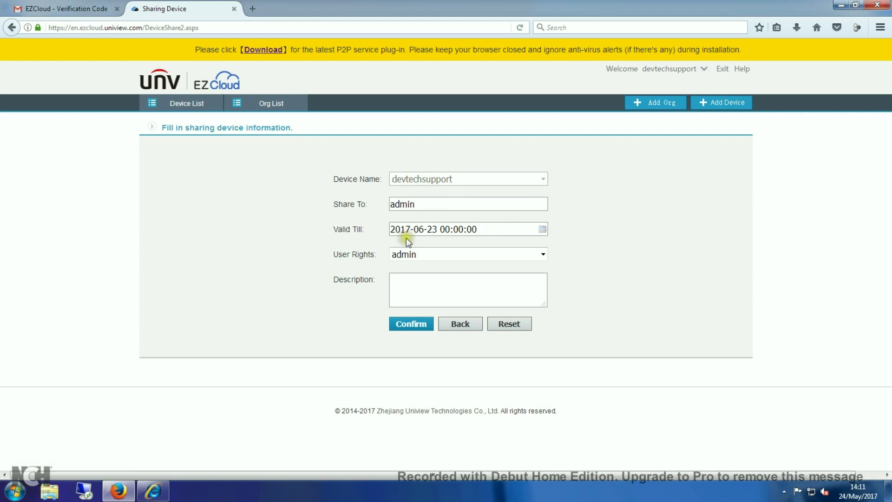
{"action": "left_click", "coordinate": [424, 283]}
{"action": "type", "text": "free servi"}
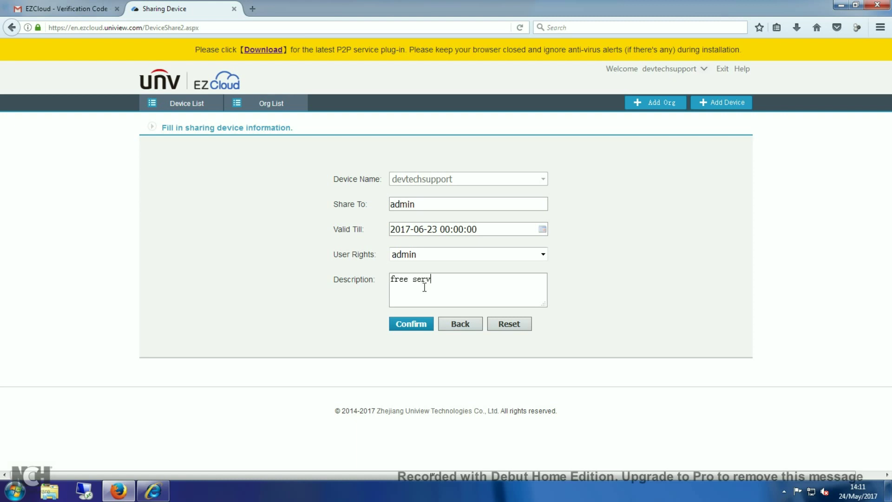
{"action": "type", "text": "ce"}
{"action": "left_click", "coordinate": [418, 325]}
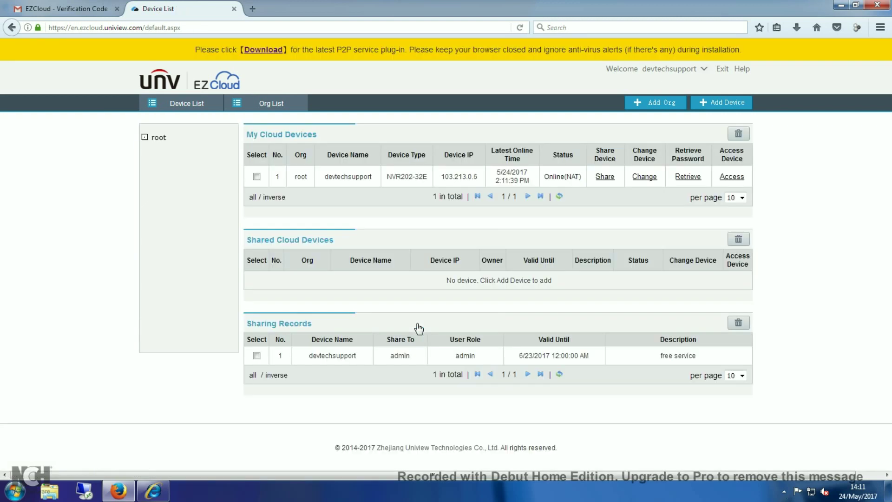
Check the new Sharing Records entry for device name, recipient and user role.
{"action": "left_click_drag", "start_coordinate": [365, 357], "coordinate": [309, 359]}
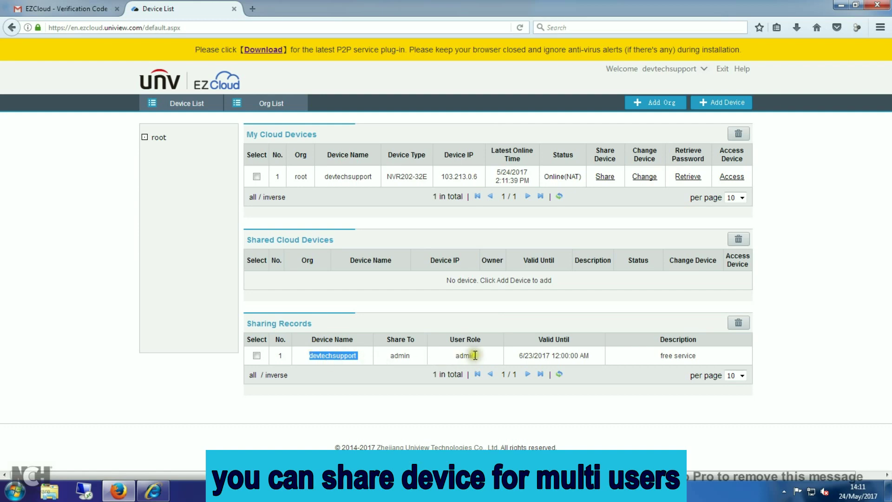
{"action": "left_click_drag", "start_coordinate": [415, 357], "coordinate": [389, 358]}
{"action": "left_click_drag", "start_coordinate": [485, 357], "coordinate": [445, 356]}
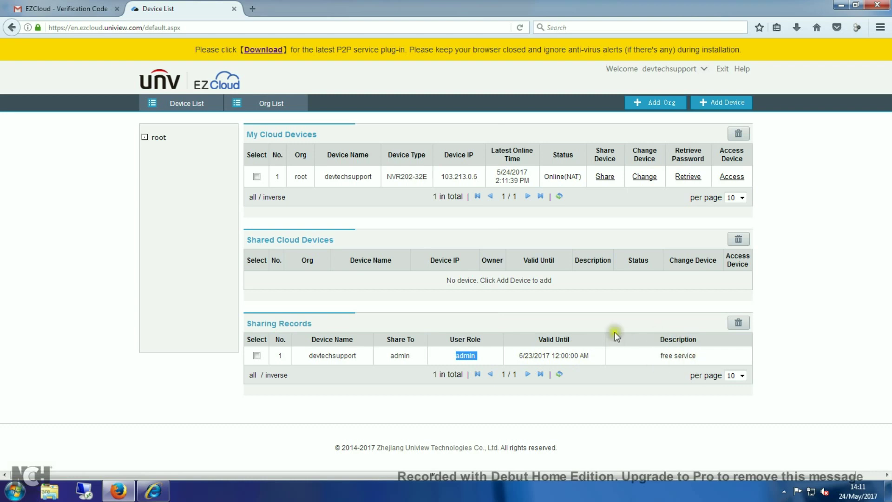
{"action": "left_click", "coordinate": [610, 308]}
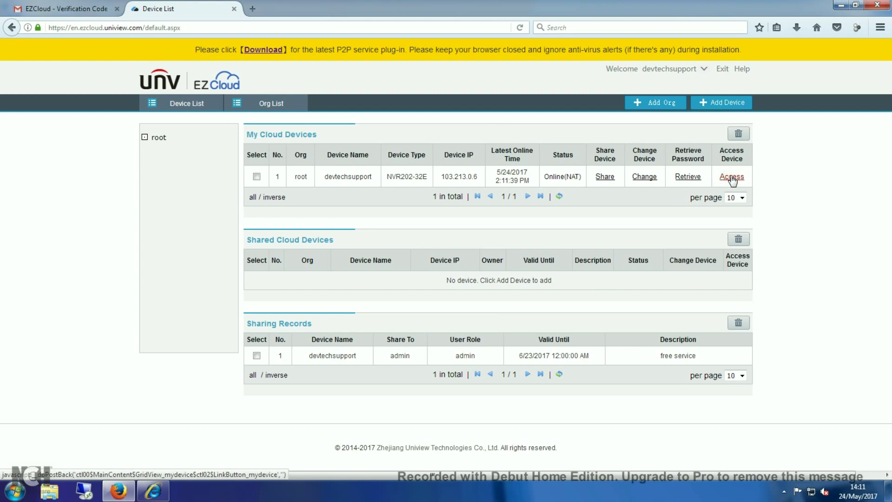
Via Access, save the latest P2P service plug-in installer Setup.exe and check its download.
{"action": "left_click", "coordinate": [731, 177]}
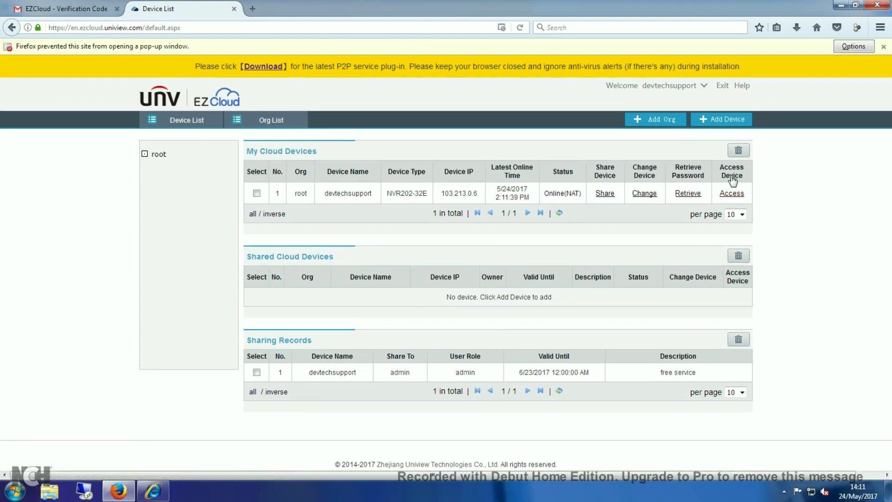
{"action": "left_click", "coordinate": [731, 196]}
{"action": "left_click", "coordinate": [884, 47]}
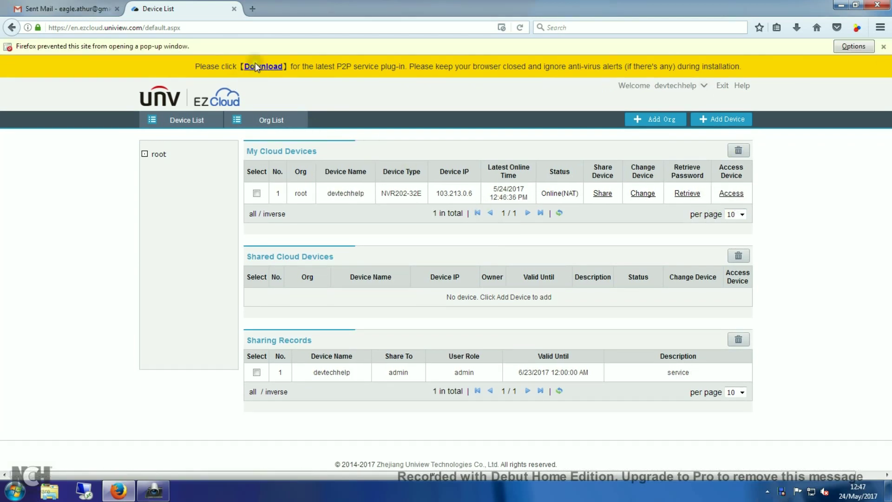
{"action": "left_click", "coordinate": [256, 66]}
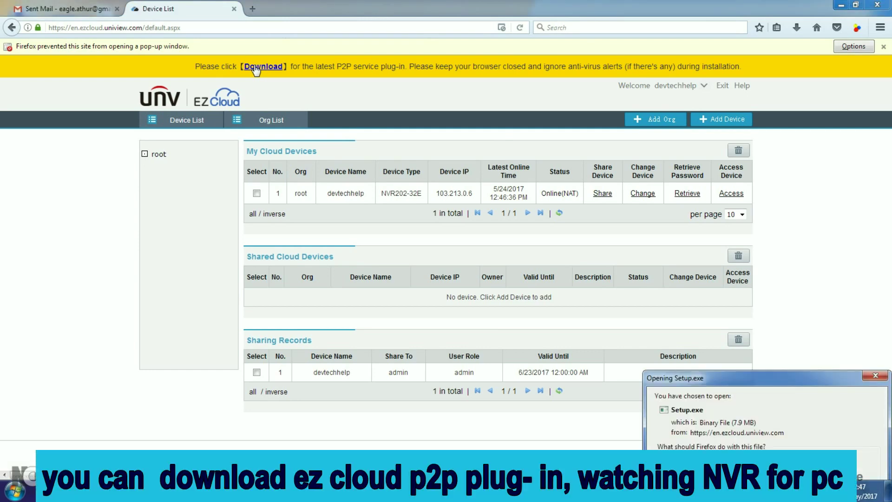
{"action": "left_click_drag", "start_coordinate": [740, 375], "coordinate": [655, 321]}
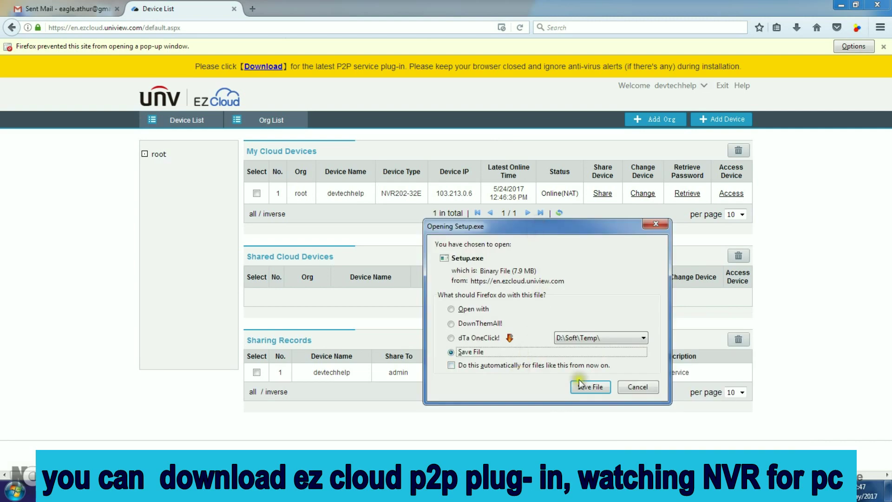
{"action": "left_click", "coordinate": [596, 387]}
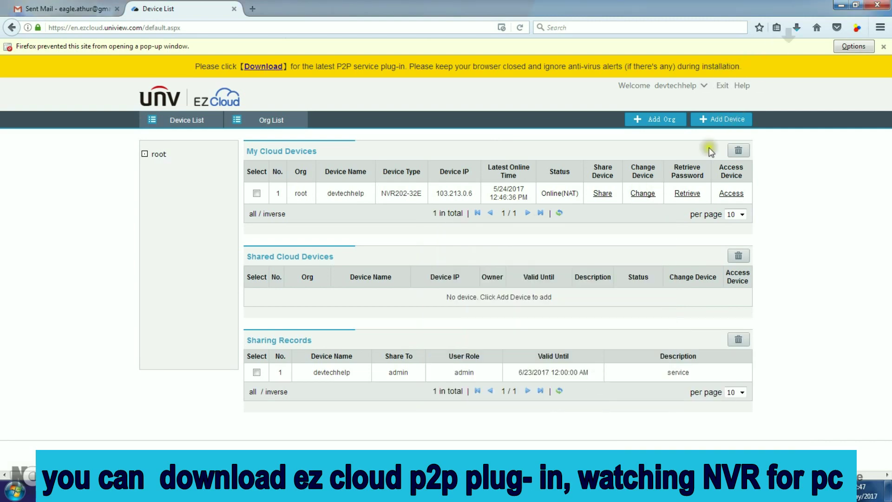
{"action": "left_click", "coordinate": [797, 28]}
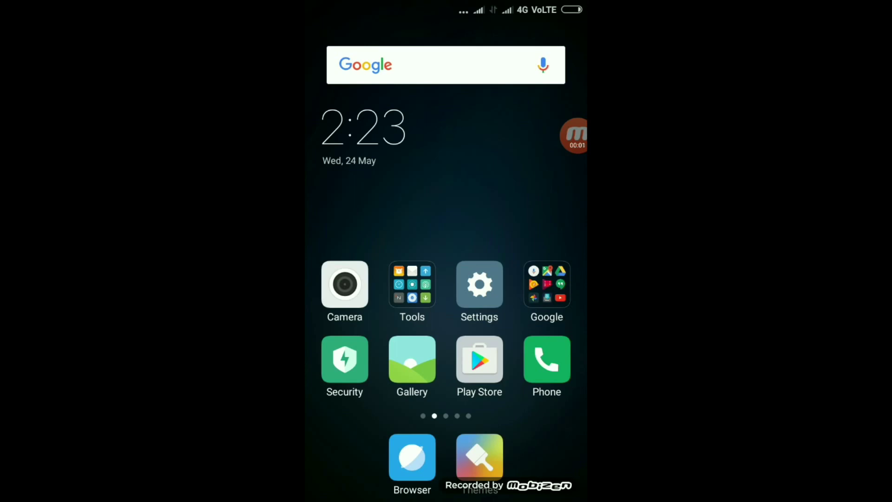
Search the Play Store for 'ezview' and install EZView, accepting its permissions.
{"action": "left_click", "coordinate": [479, 359]}
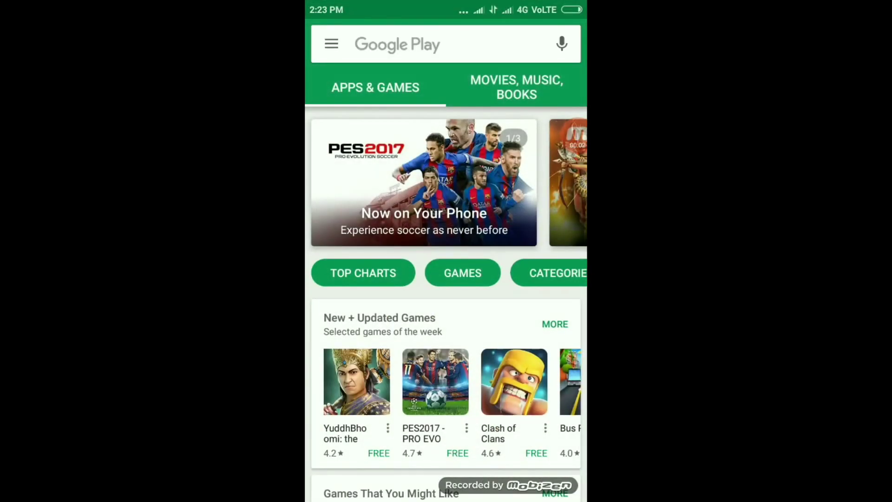
{"action": "left_click", "coordinate": [397, 44]}
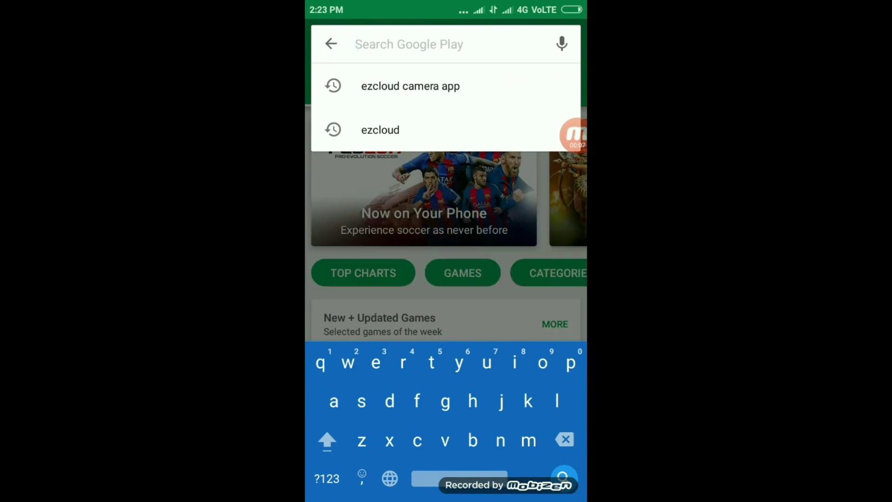
{"action": "type", "text": "ez"}
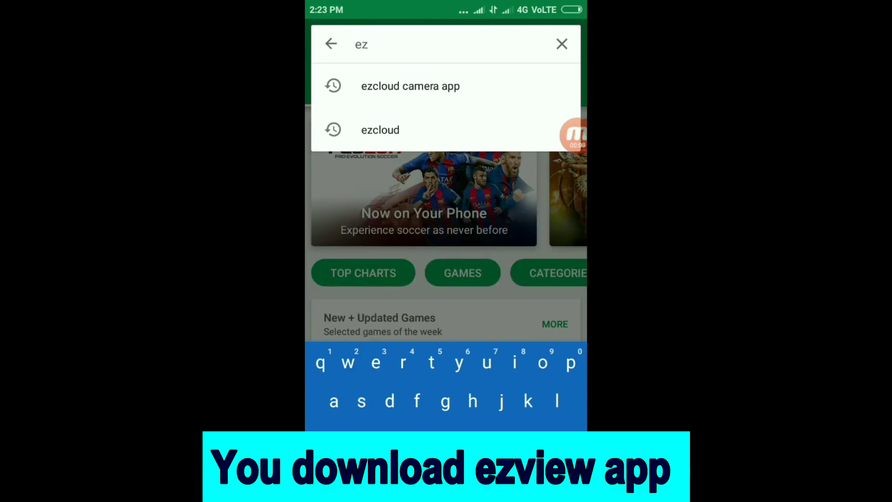
{"action": "type", "text": "vie"}
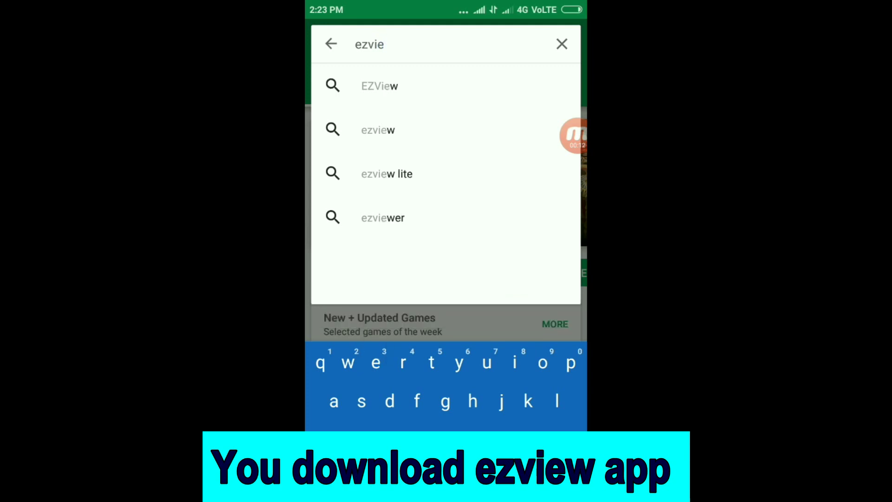
{"action": "type", "text": "w"}
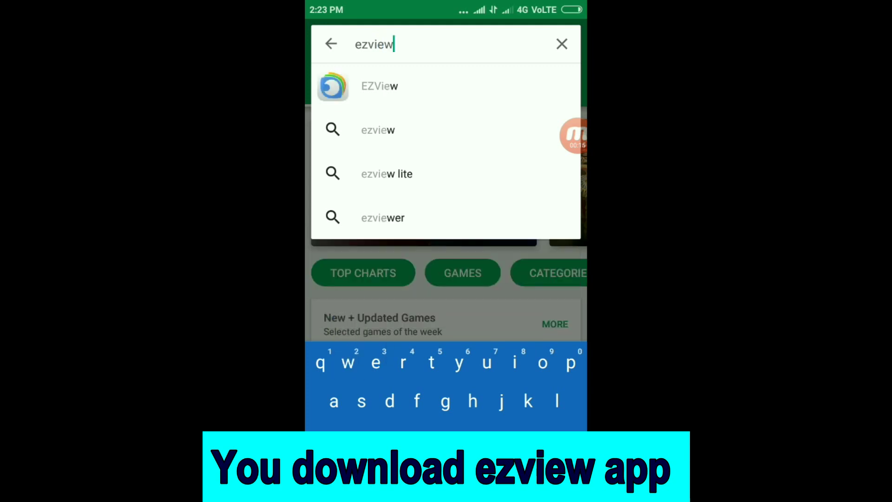
{"action": "left_click", "coordinate": [380, 86]}
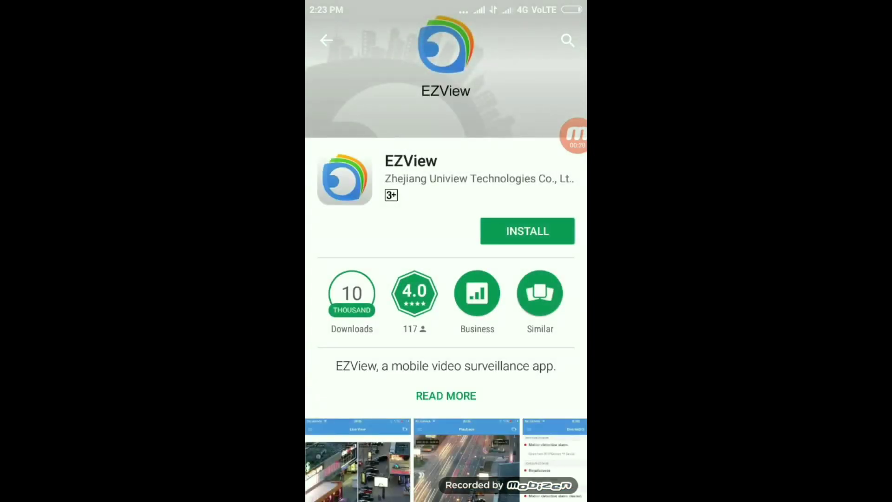
{"action": "left_click", "coordinate": [528, 231]}
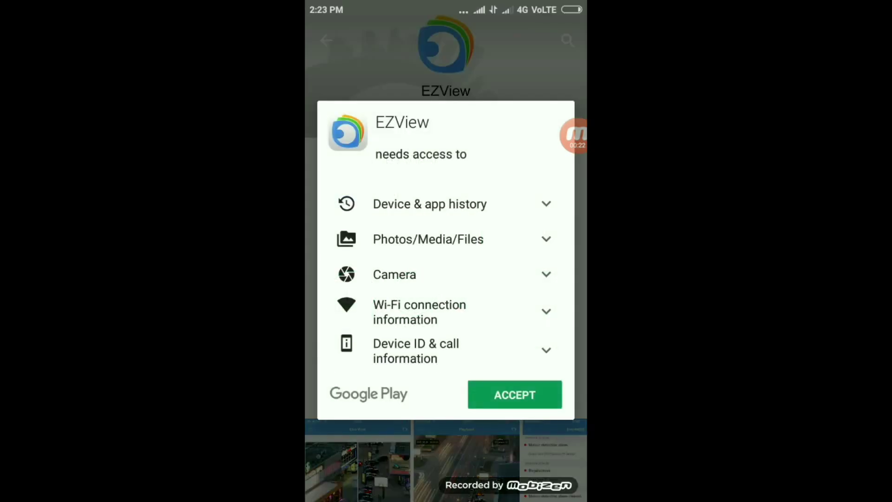
{"action": "left_click", "coordinate": [515, 394]}
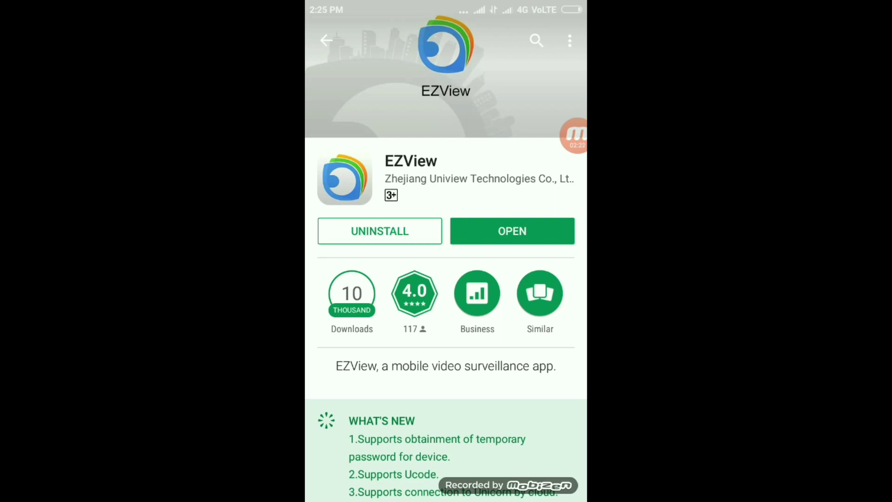
Go back to the home screen, move two pages over, and tap the EZView icon.
{"action": "key", "text": "Escape"}
{"action": "key", "text": "Escape"}
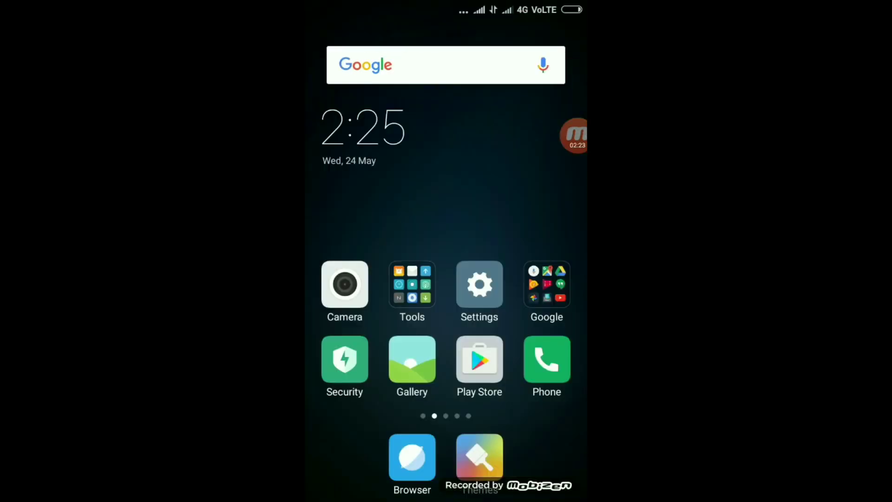
{"action": "left_click_drag", "start_coordinate": [534, 232], "coordinate": [349, 233]}
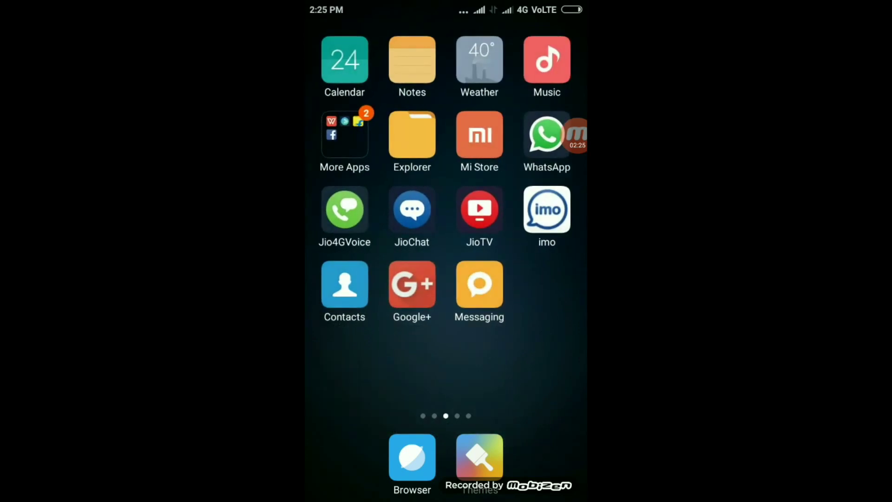
{"action": "left_click_drag", "start_coordinate": [534, 232], "coordinate": [348, 233]}
{"action": "left_click", "coordinate": [412, 209]}
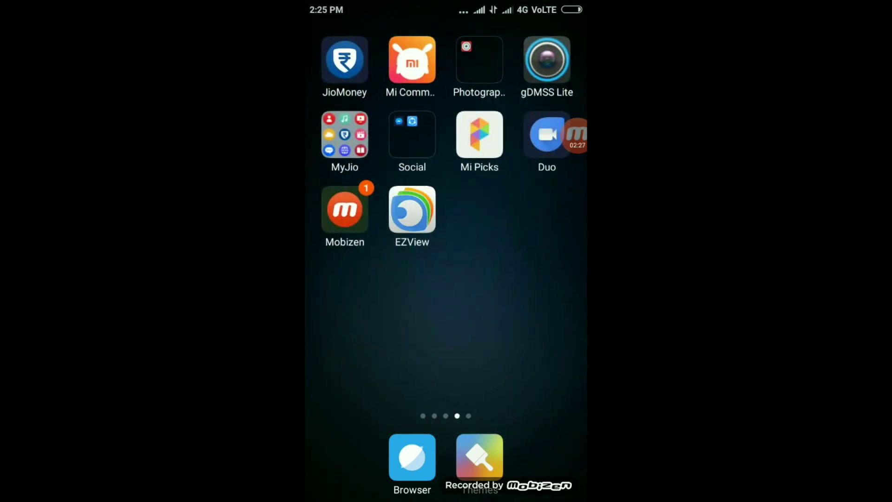